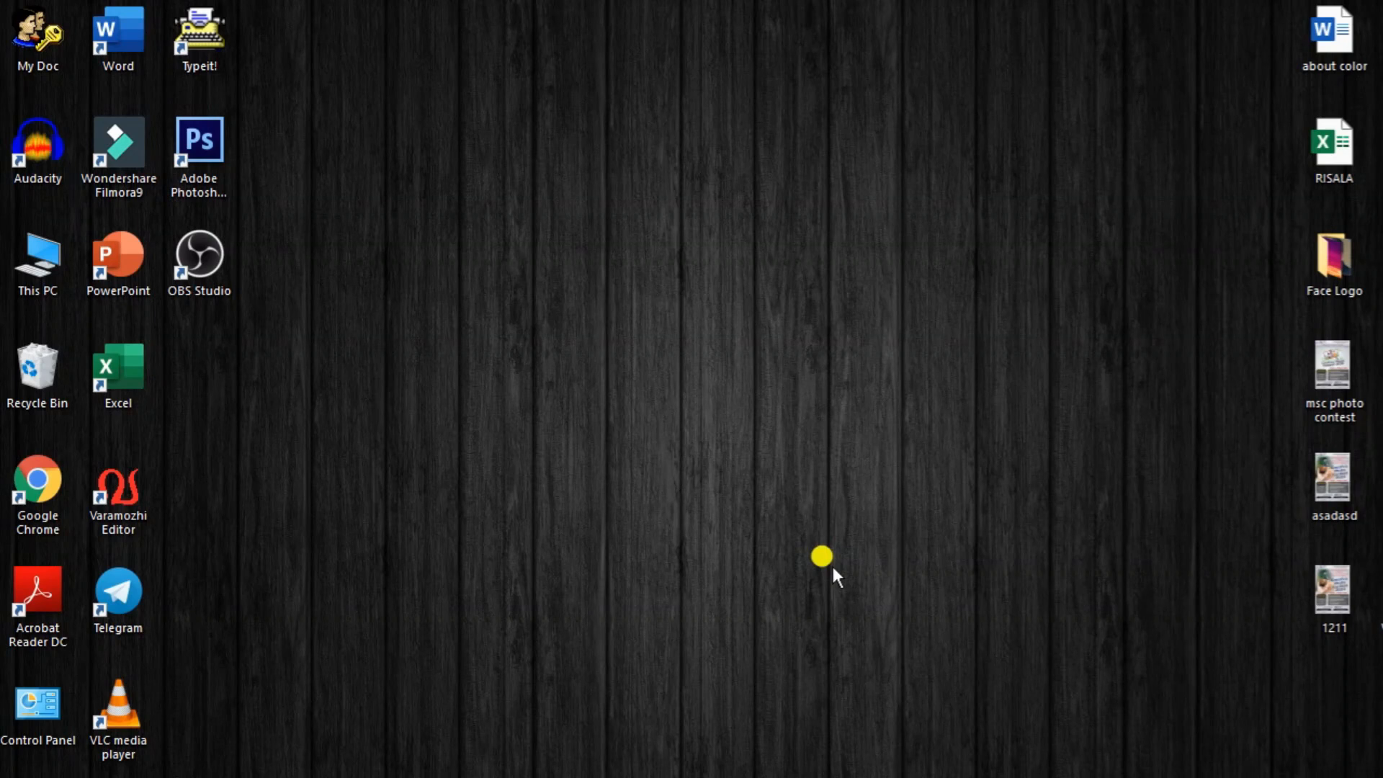
Launch Photoshop and open the images a (1), a (2) and dulk from the Face Logo folder.
double_click(212, 167)
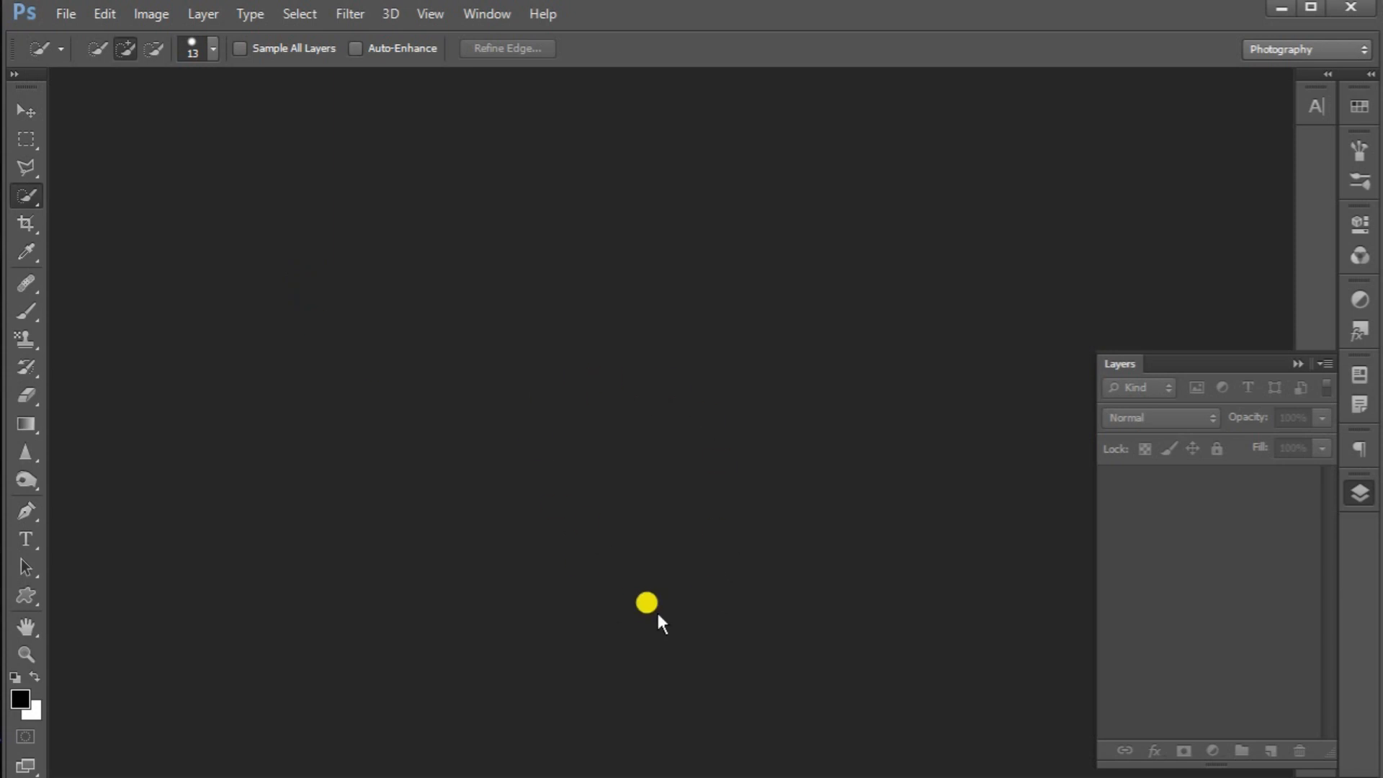
key("ctrl+o")
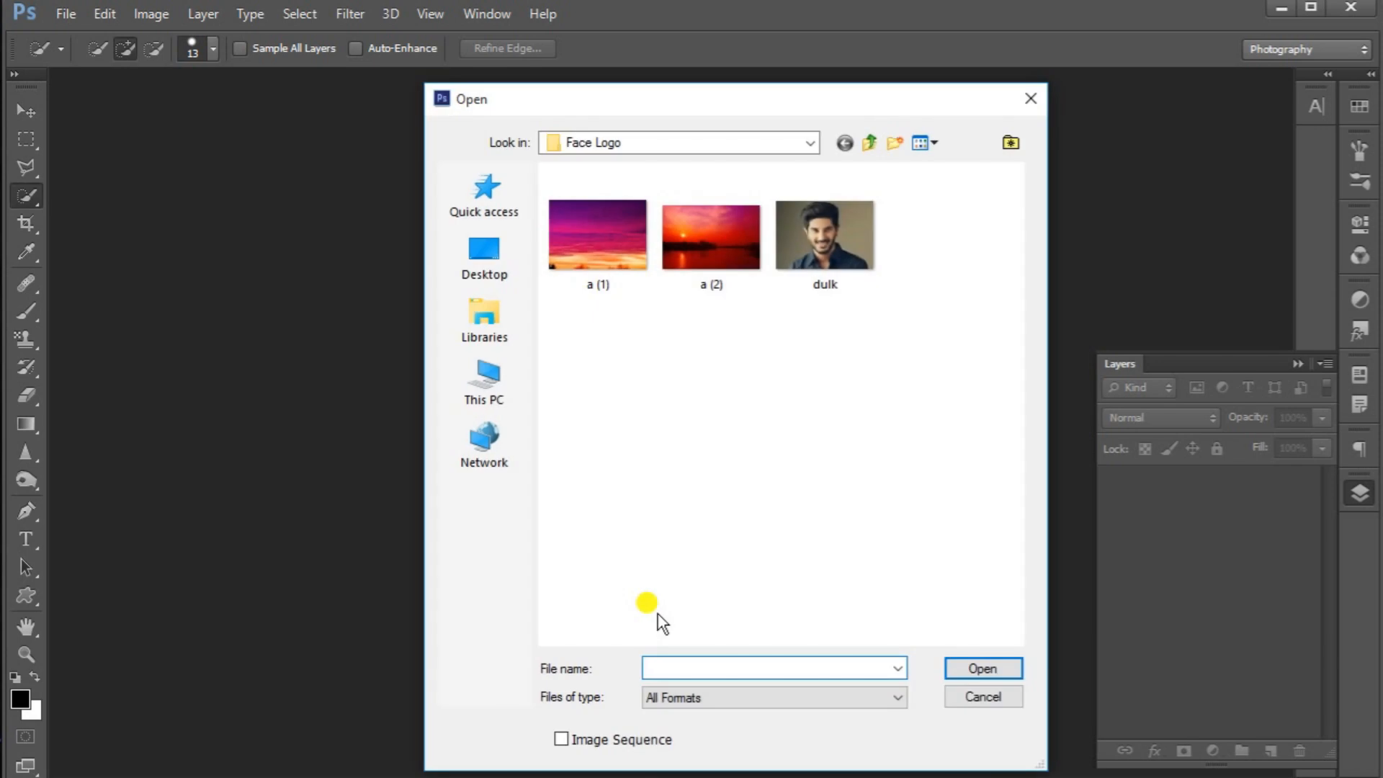
left_click_drag(960, 268, 538, 361)
left_click_drag(923, 232, 540, 273)
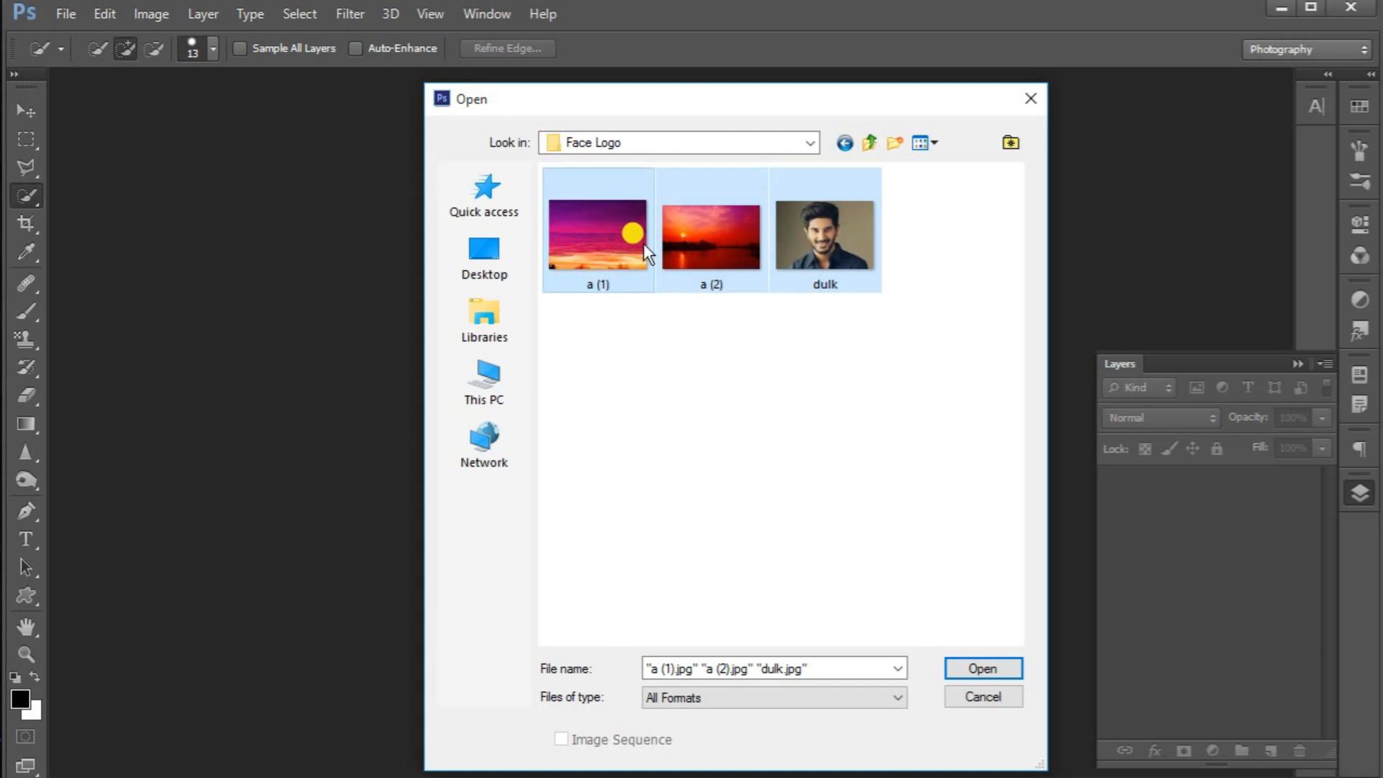
left_click(984, 669)
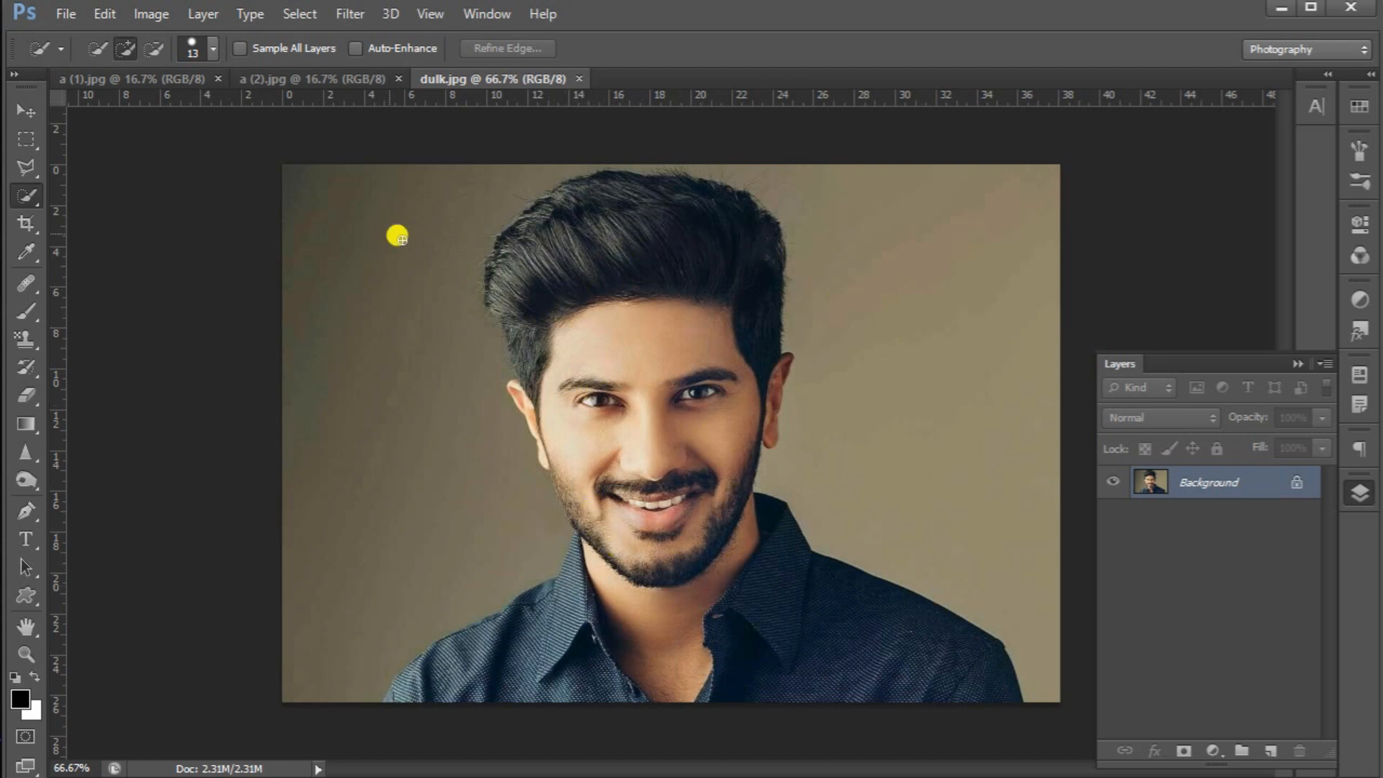
Select the man's hair, face and ears in dulk.jpg with the Quick Selection tool.
left_click(26, 174)
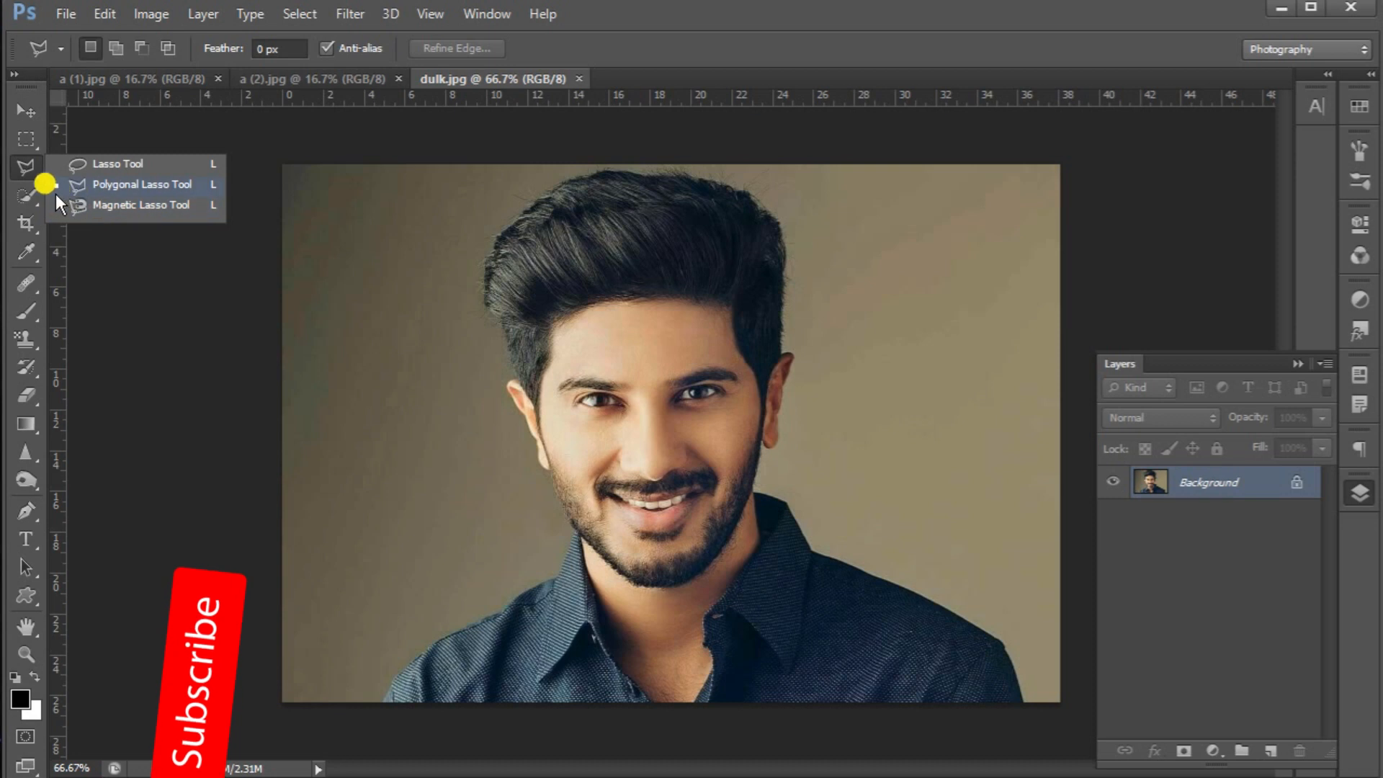
left_click(34, 191)
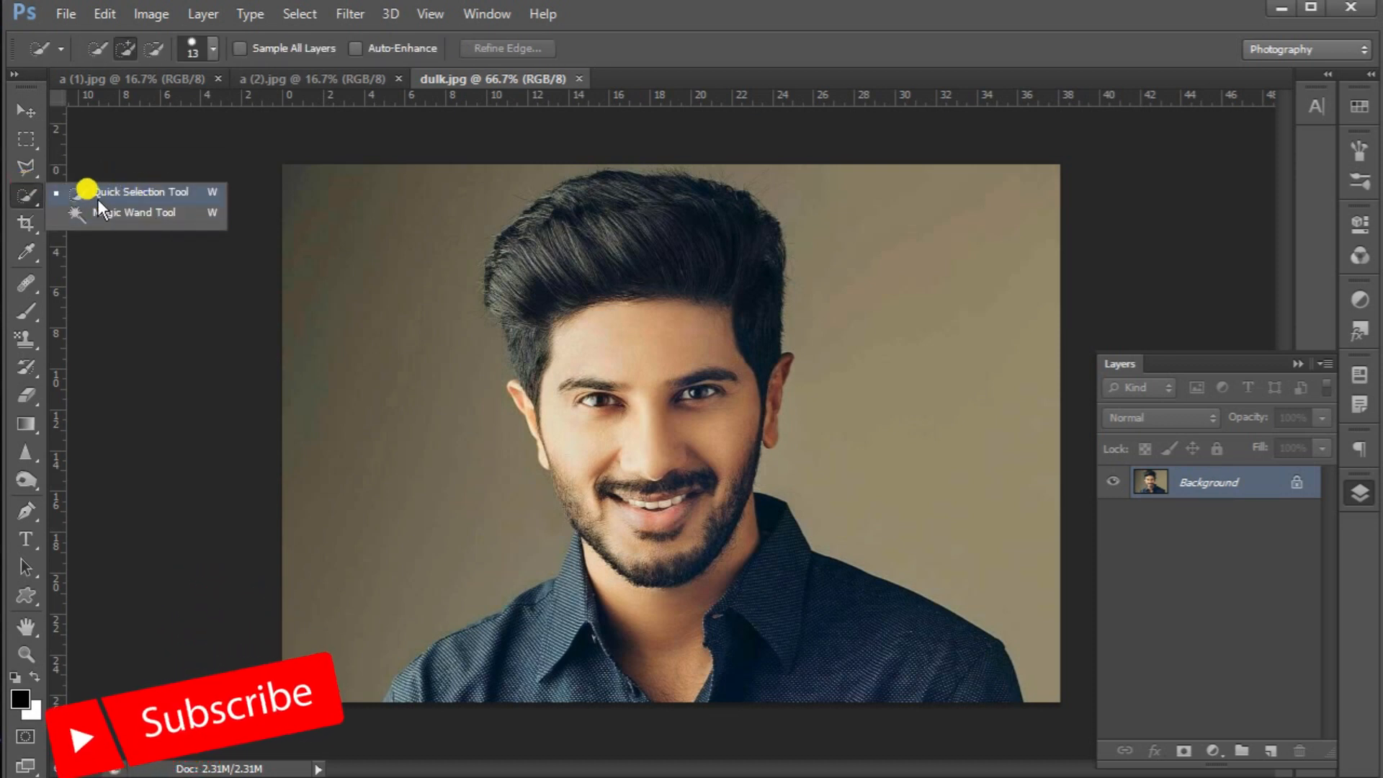
left_click(119, 198)
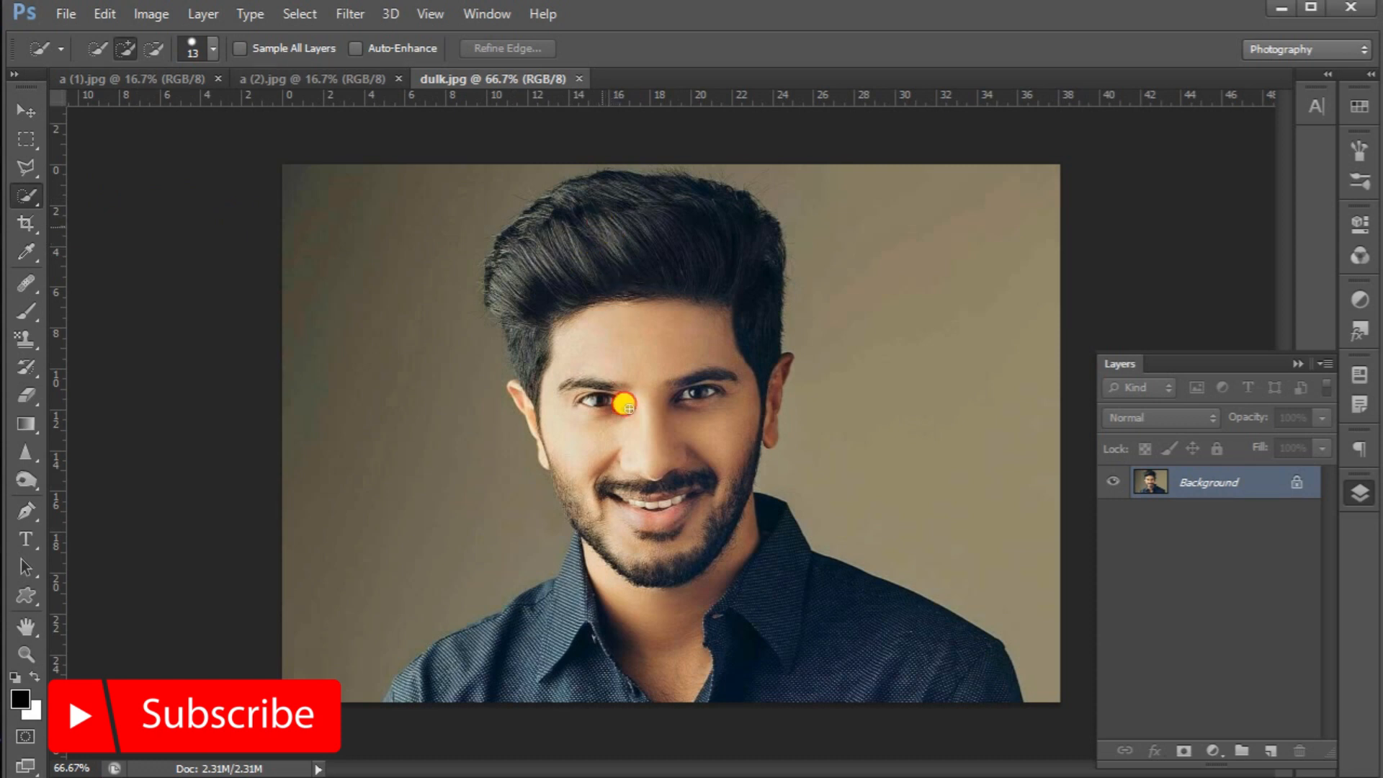
left_click(672, 555)
mouse_move(722, 228)
left_mouse_down()
mouse_move(759, 307)
mouse_move(686, 326)
mouse_move(529, 271)
mouse_move(480, 291)
mouse_move(536, 312)
mouse_move(521, 369)
mouse_move(565, 420)
mouse_move(508, 310)
mouse_move(520, 378)
mouse_move(558, 362)
mouse_move(517, 393)
mouse_move(548, 467)
left_mouse_up()
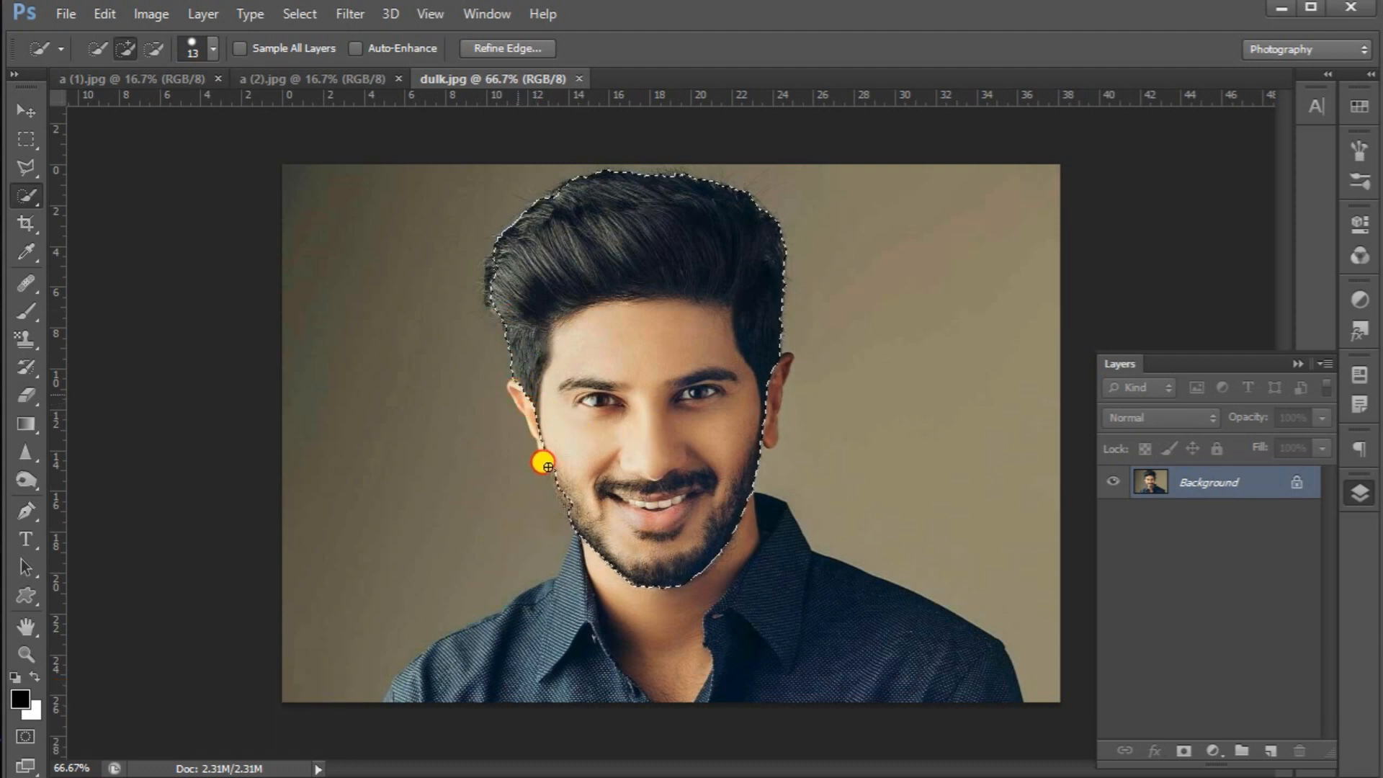
left_click_drag(777, 381, 772, 401)
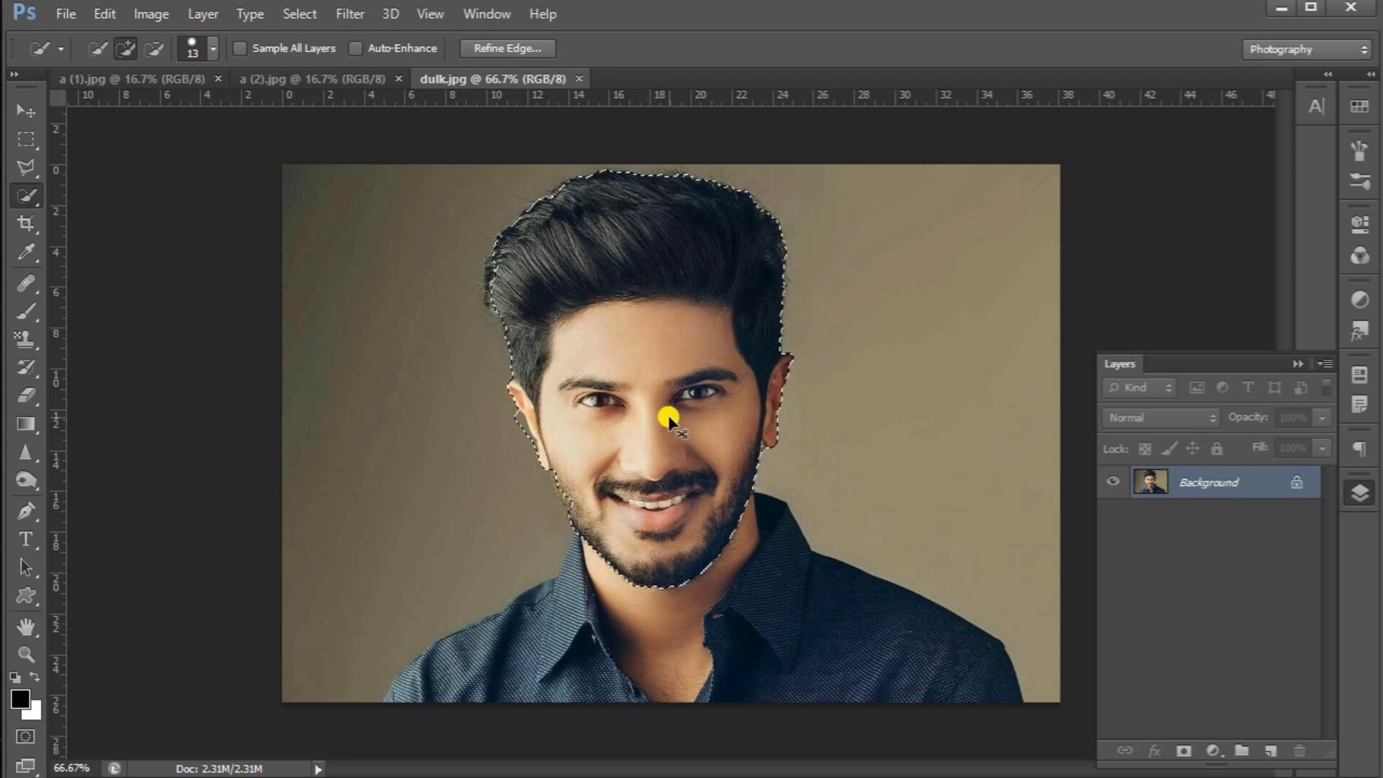
Refine the head selection along the bearded jaw and subtract the background caught beside the ear.
key("ctrl+plus")
key("ctrl+plus")
scroll(587, 479, "up", 5)
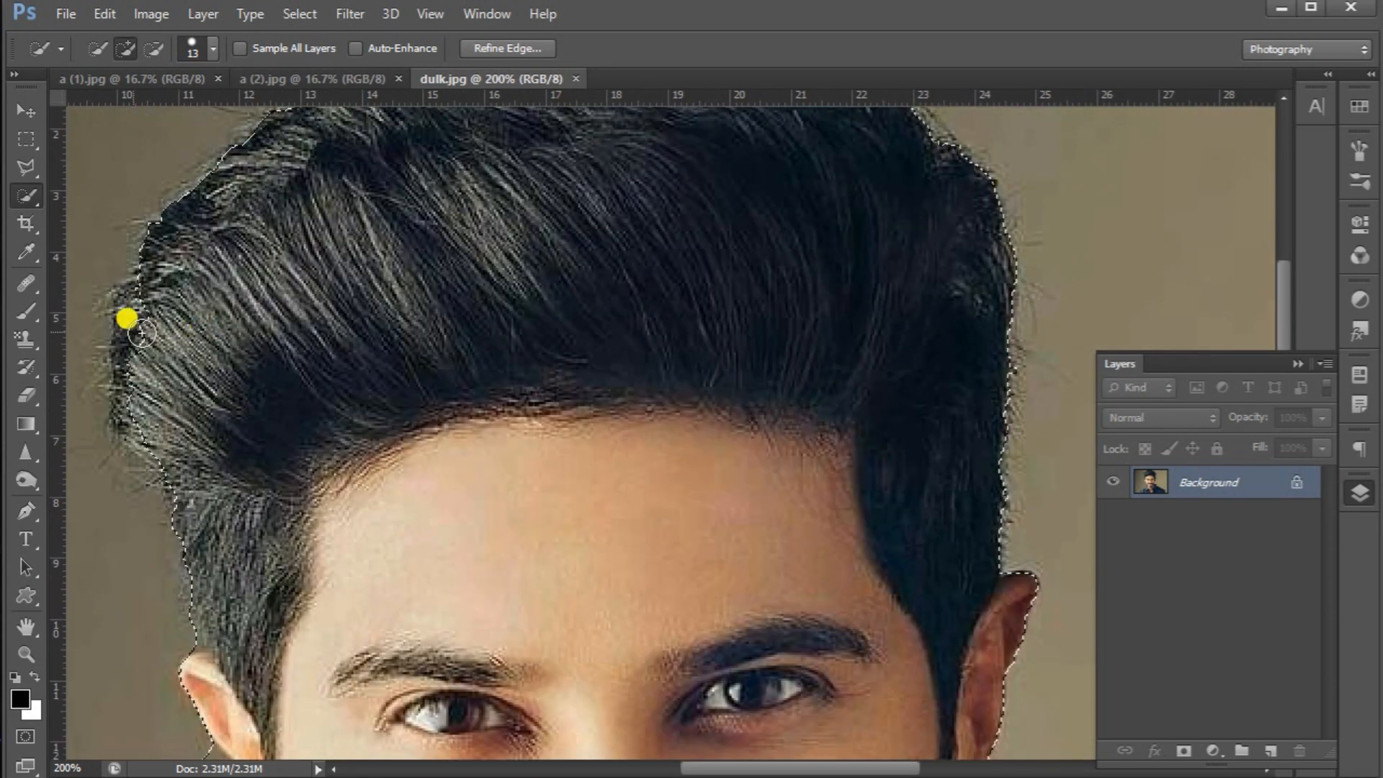
scroll(312, 343, "down", 5)
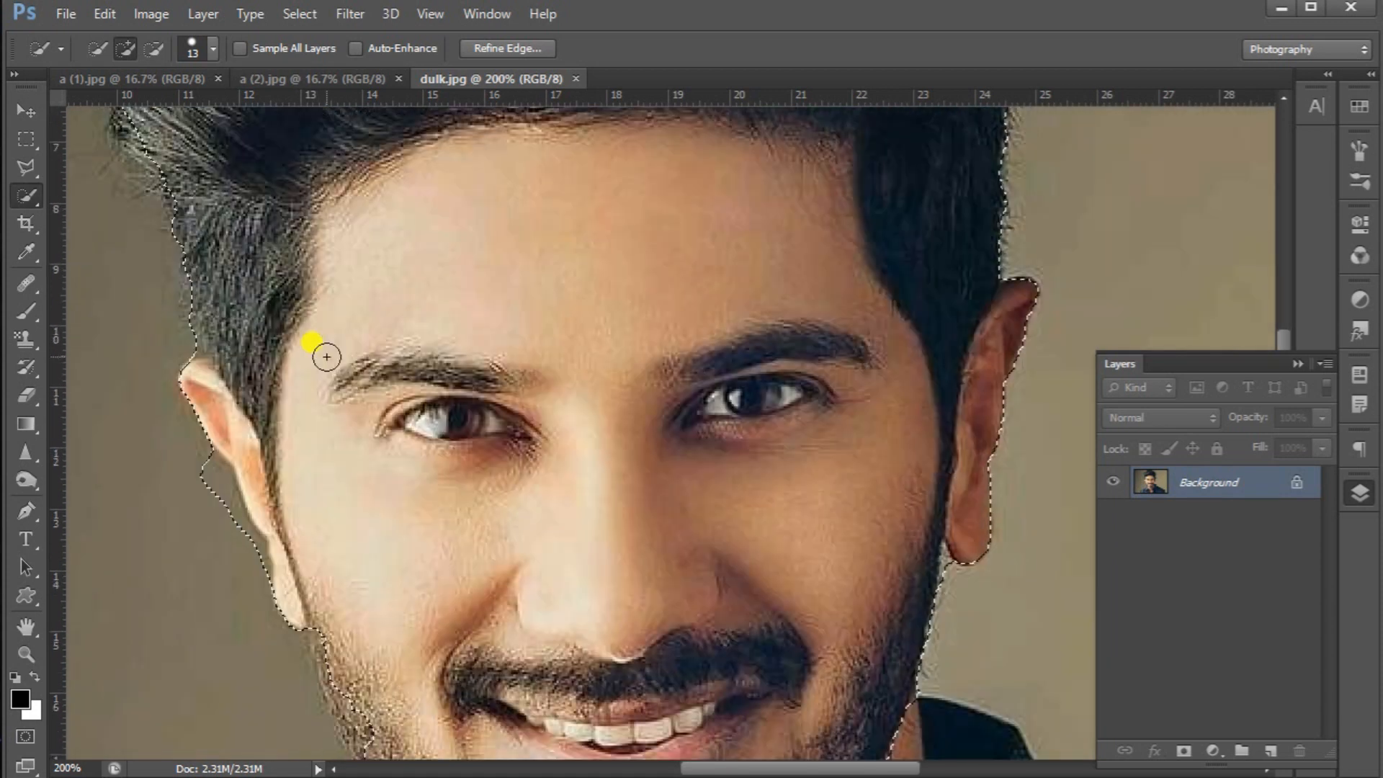
scroll(327, 357, "down", 4)
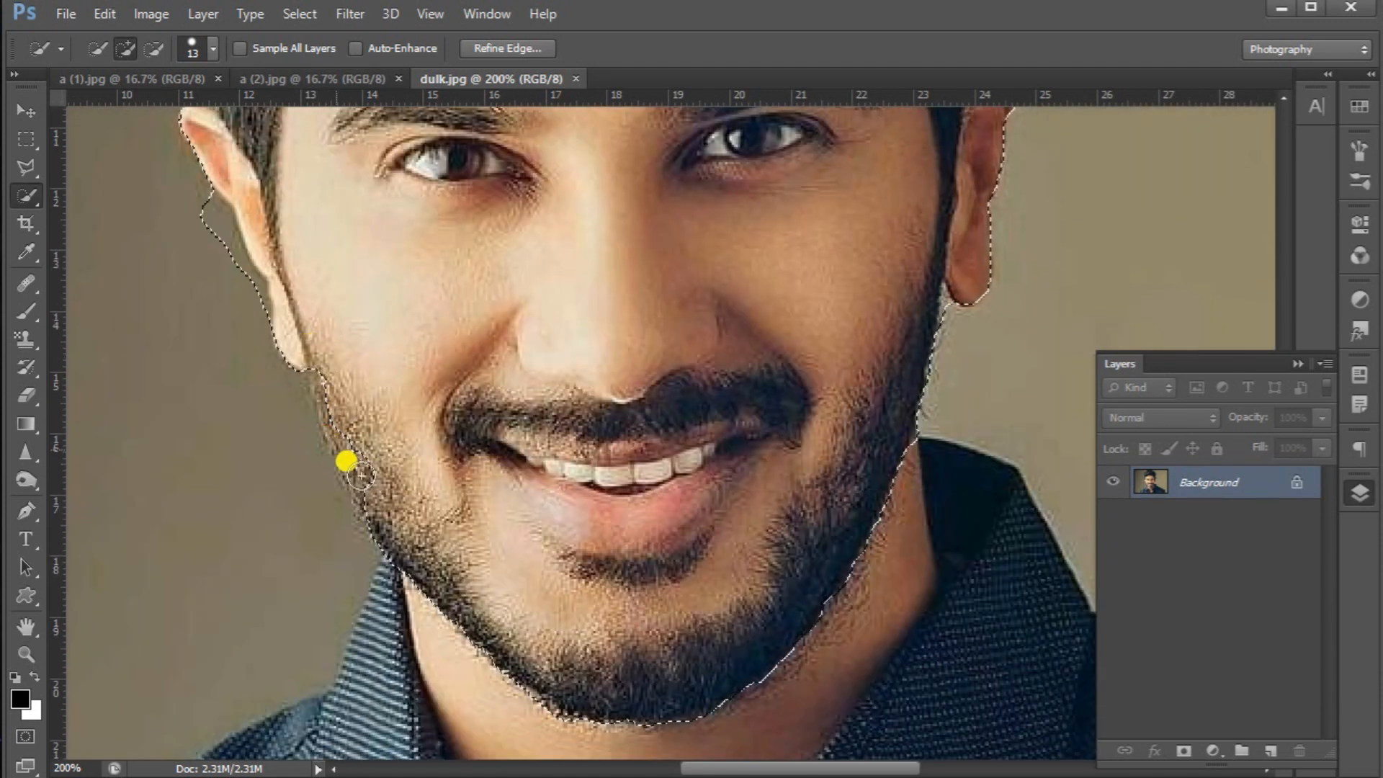
left_click_drag(356, 483, 401, 517)
mouse_move(334, 376)
left_mouse_down()
mouse_move(337, 432)
mouse_move(227, 296)
left_mouse_up()
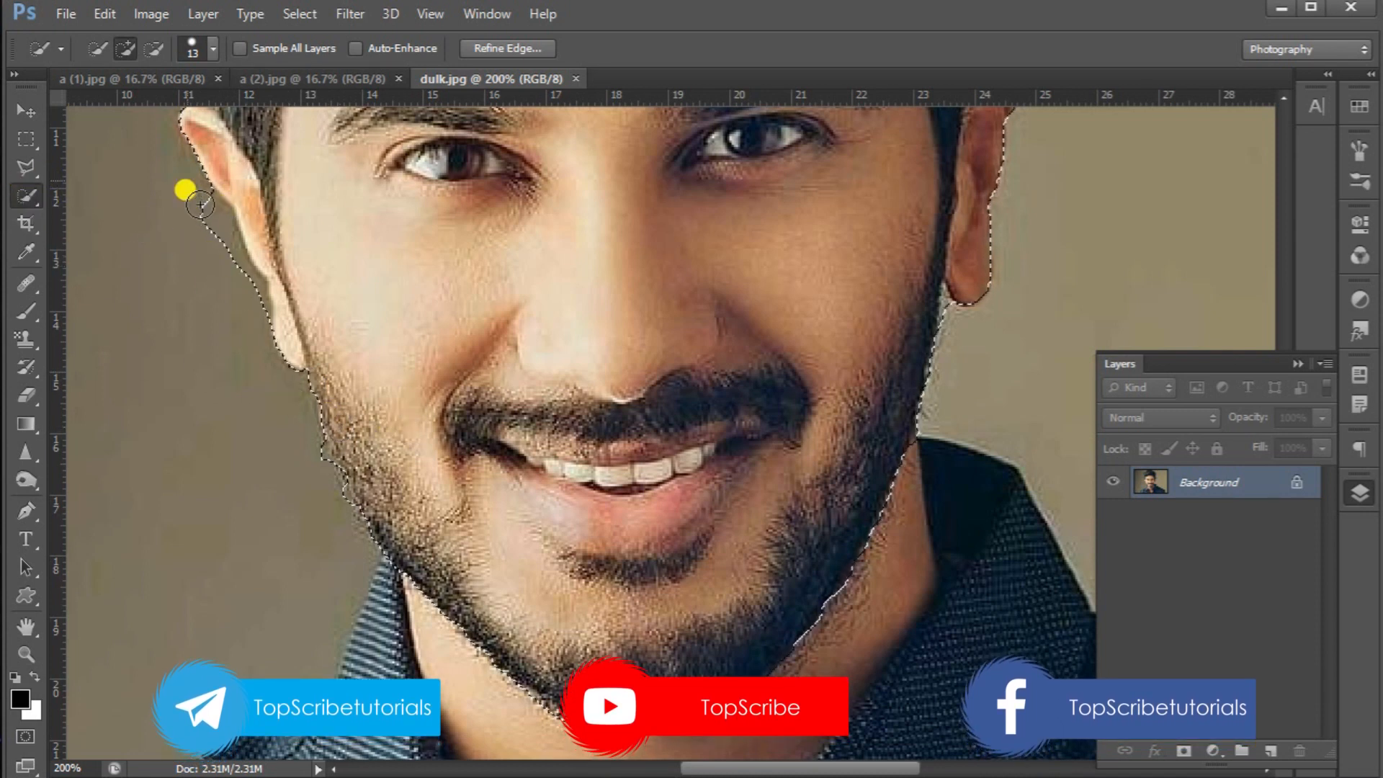
left_click(153, 48)
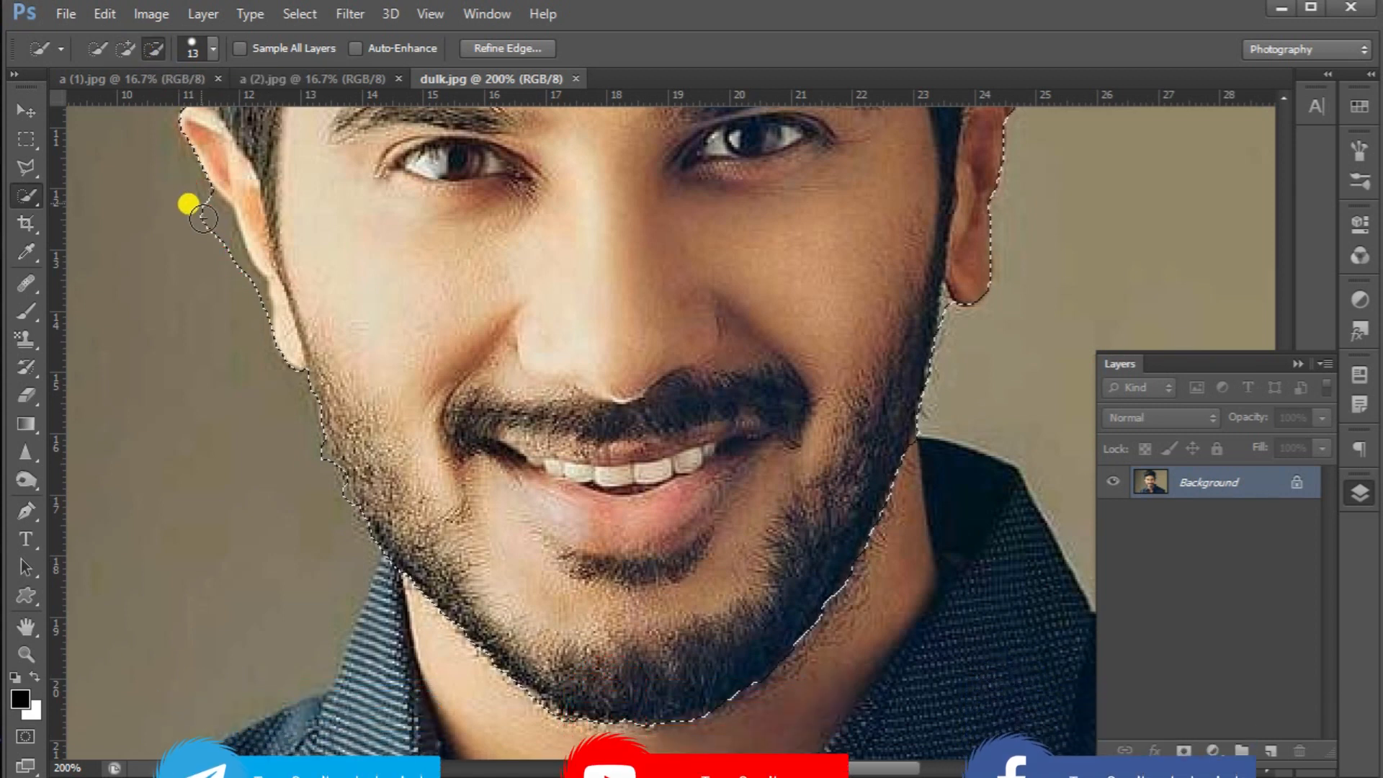
mouse_move(206, 231)
left_mouse_down()
mouse_move(242, 319)
mouse_move(214, 311)
left_mouse_up()
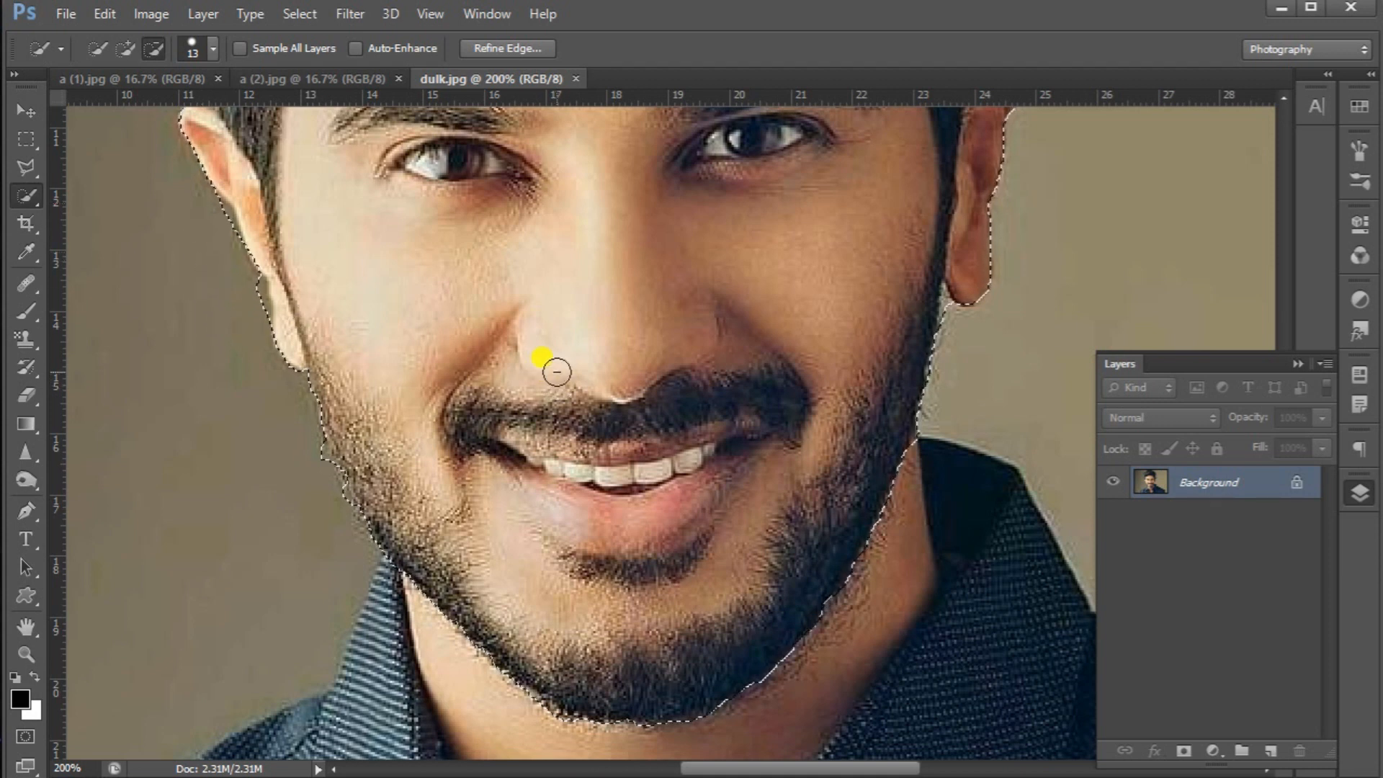
key("ctrl+minus")
key("ctrl+minus")
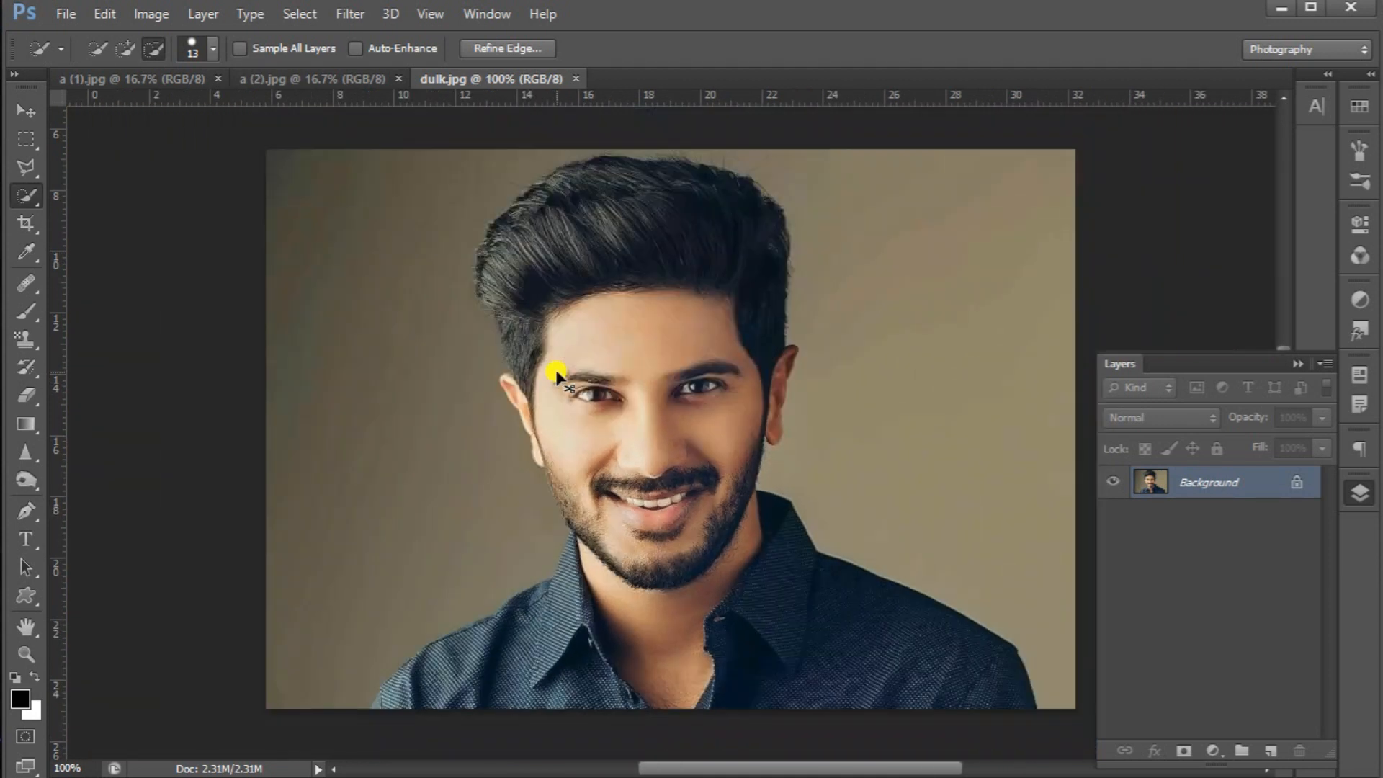
Apply a Threshold adjustment with level 90 to the selected head.
left_click(165, 12)
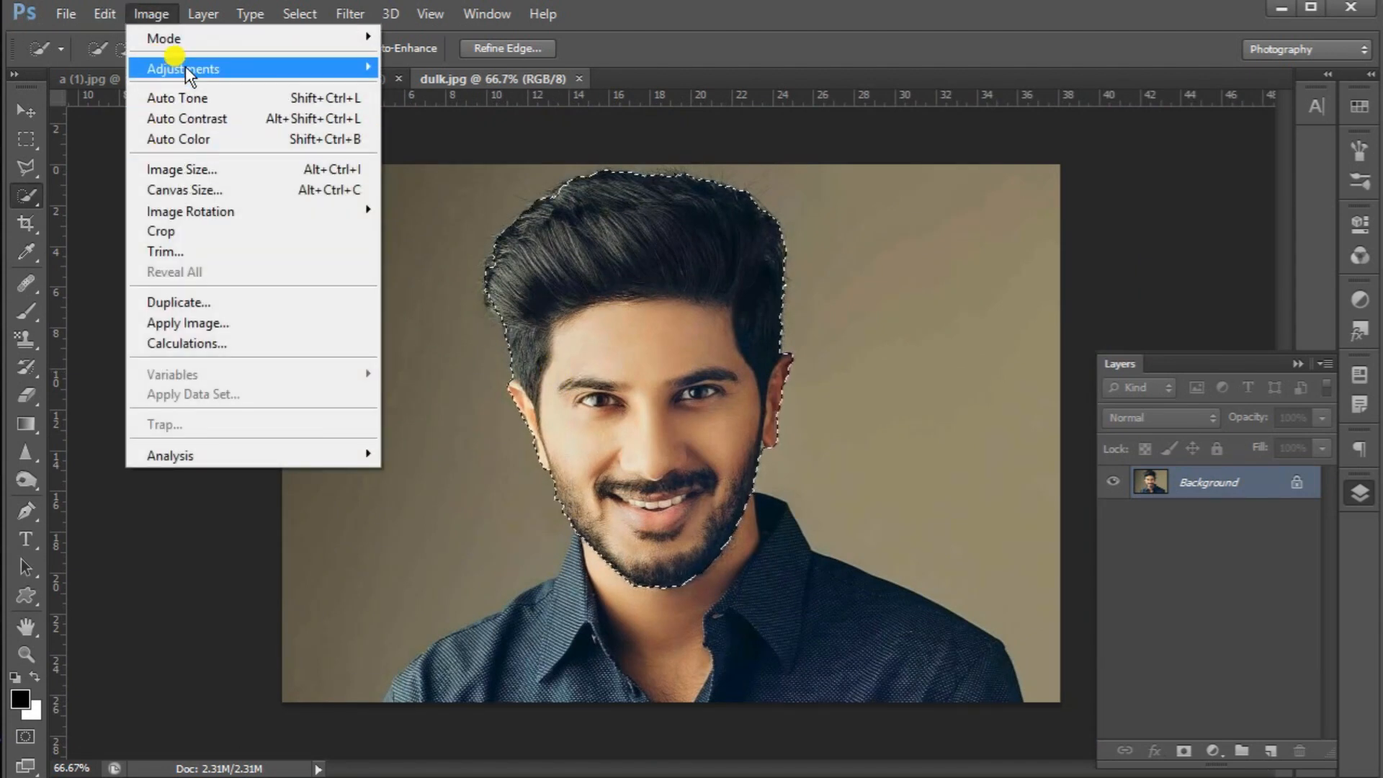
mouse_move(292, 66)
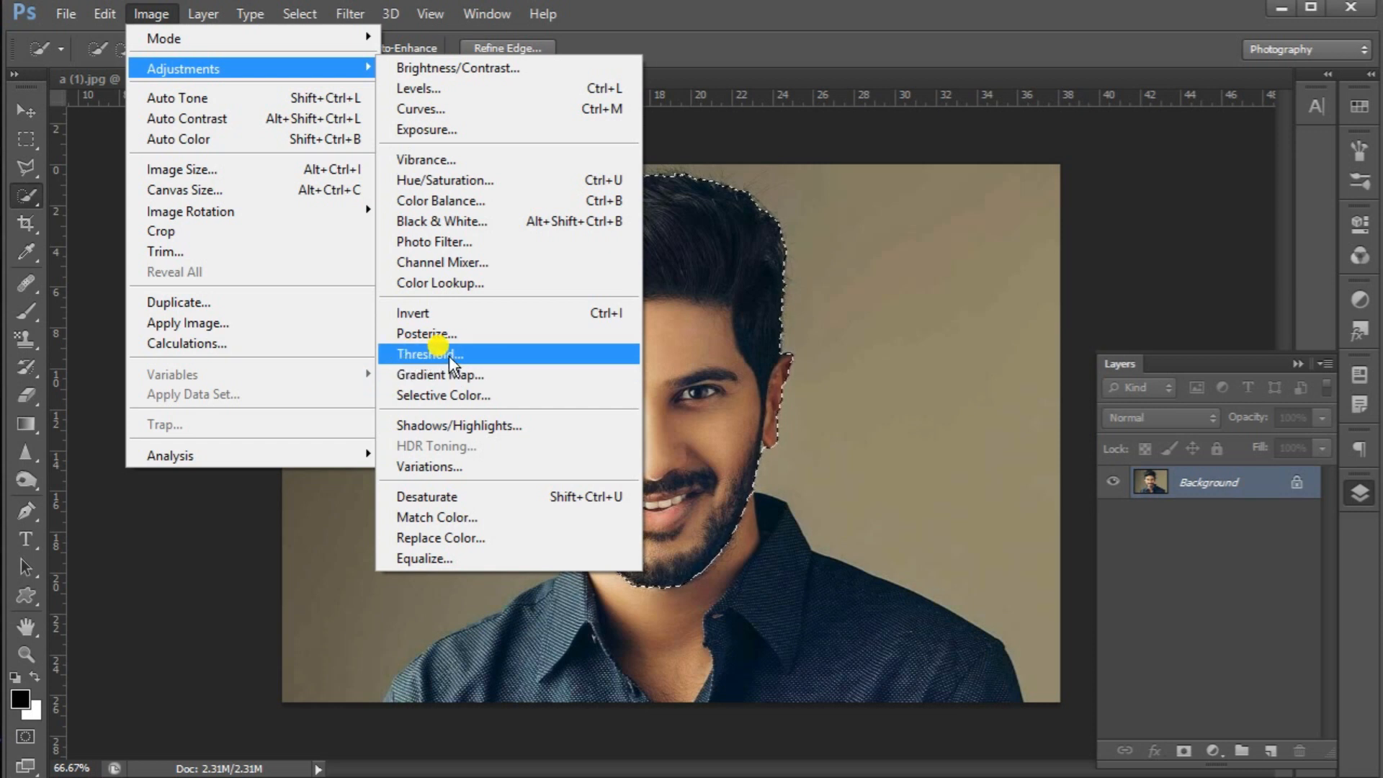
left_click(474, 357)
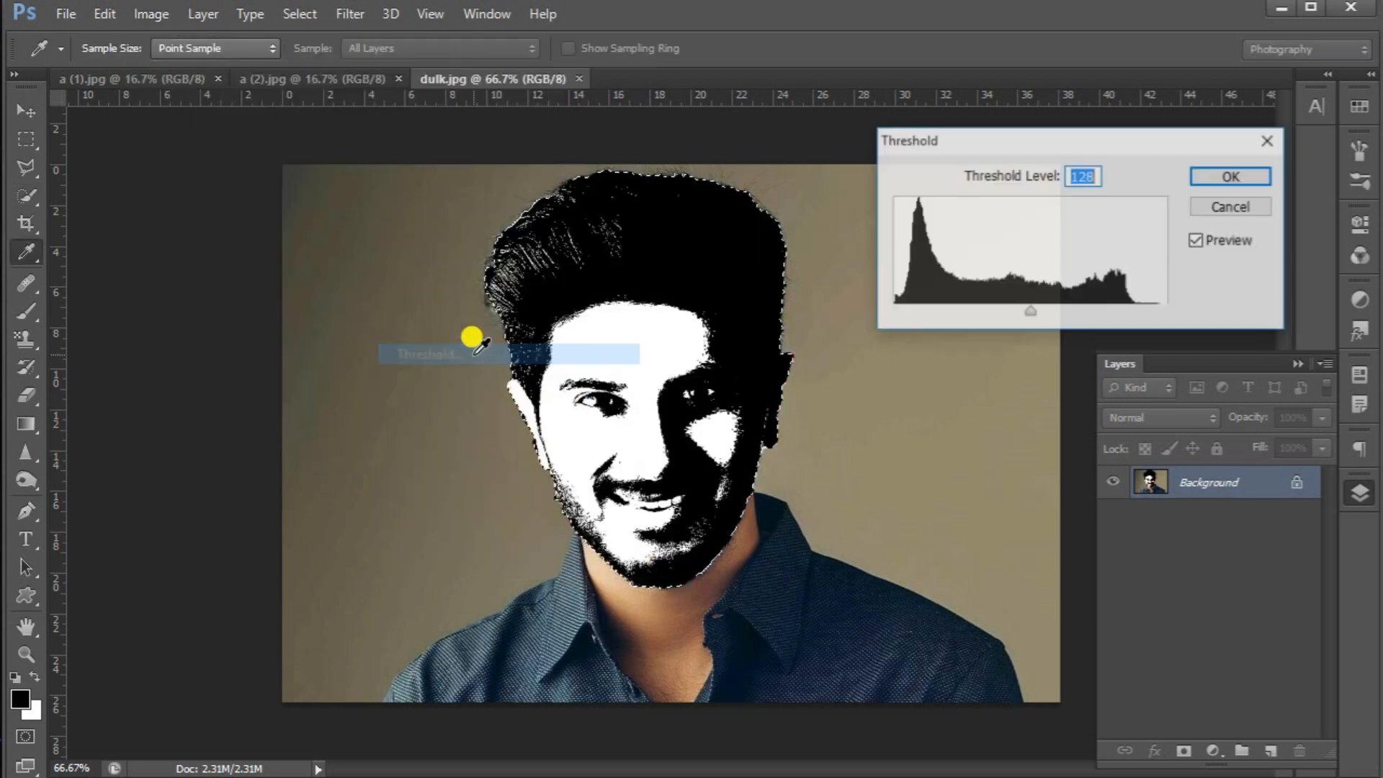
left_click_drag(1031, 322, 991, 321)
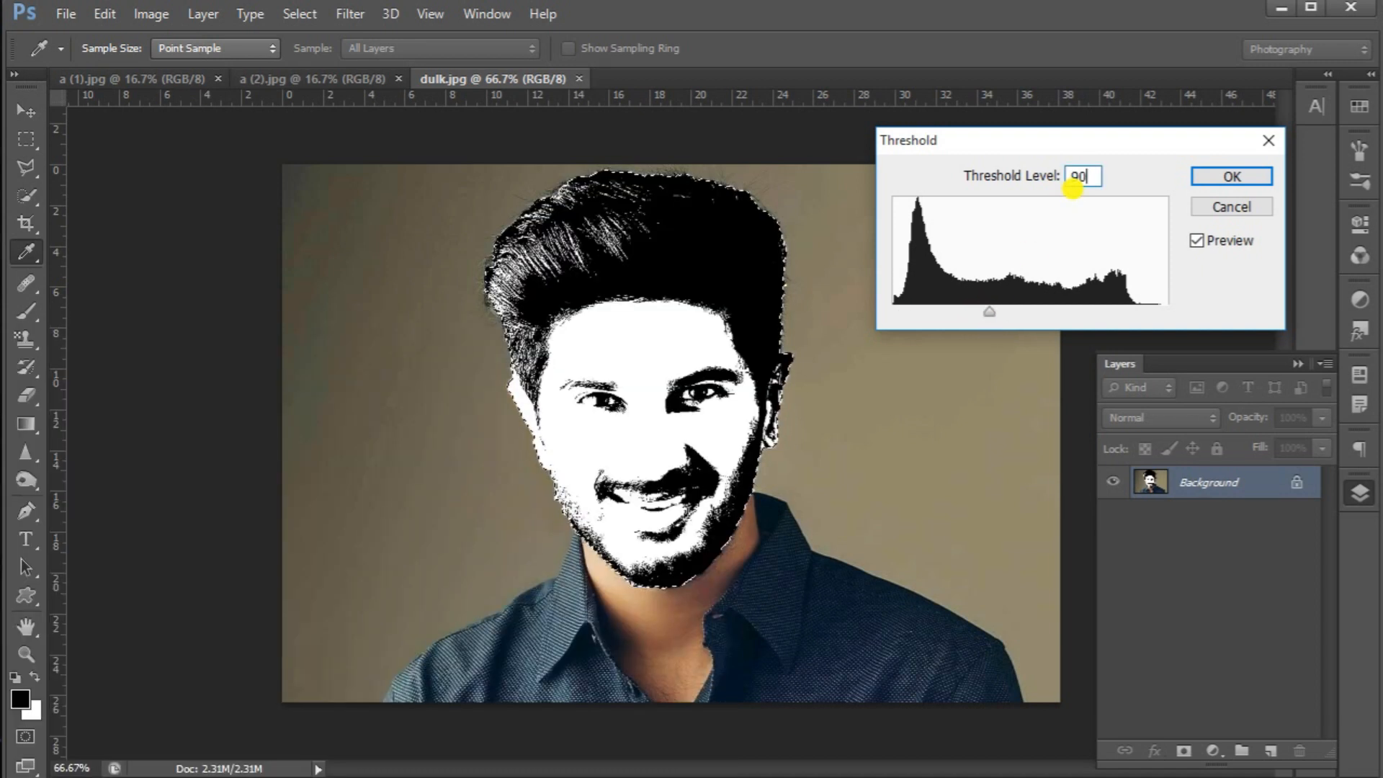
left_click(1241, 181)
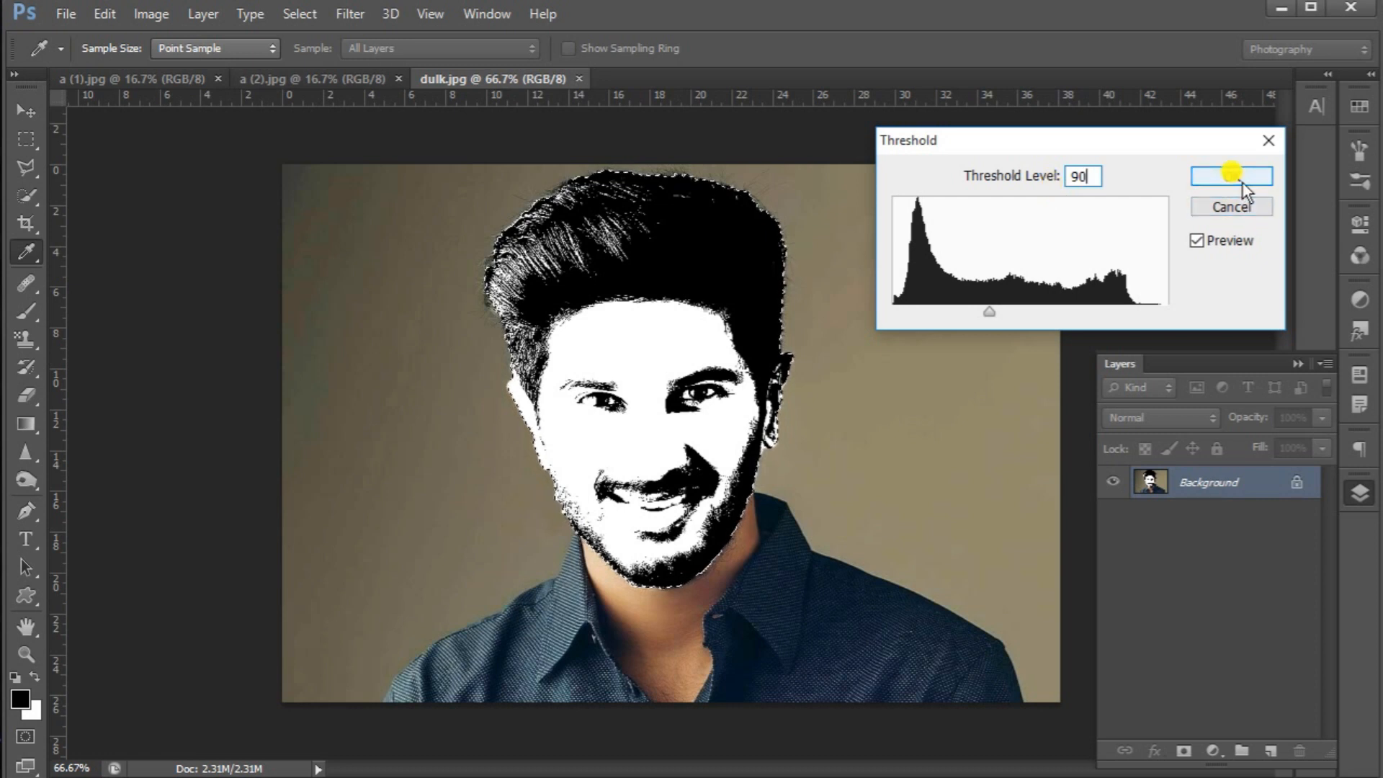
key("w")
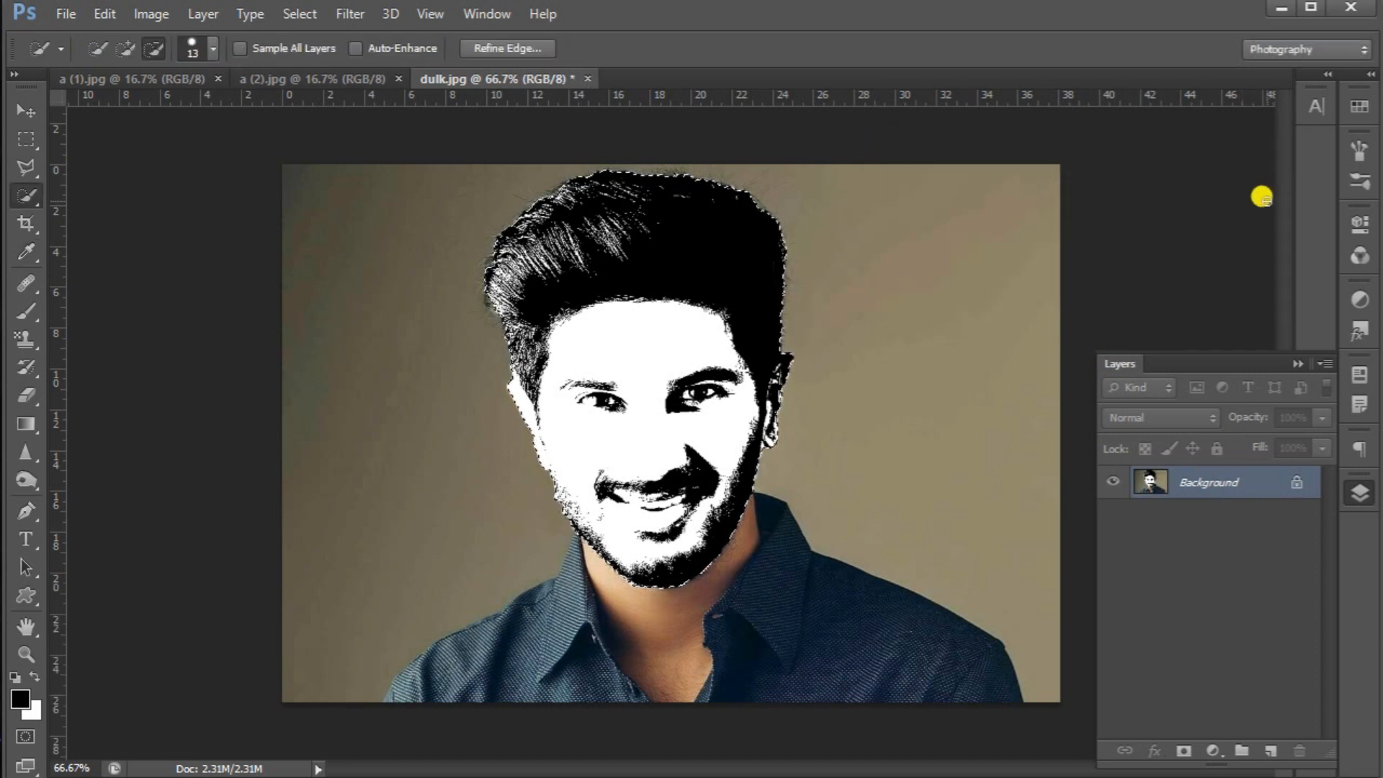
Select the black areas of the head using Color Range with Sampled Colors and a fuzziness of 0.
left_click(302, 11)
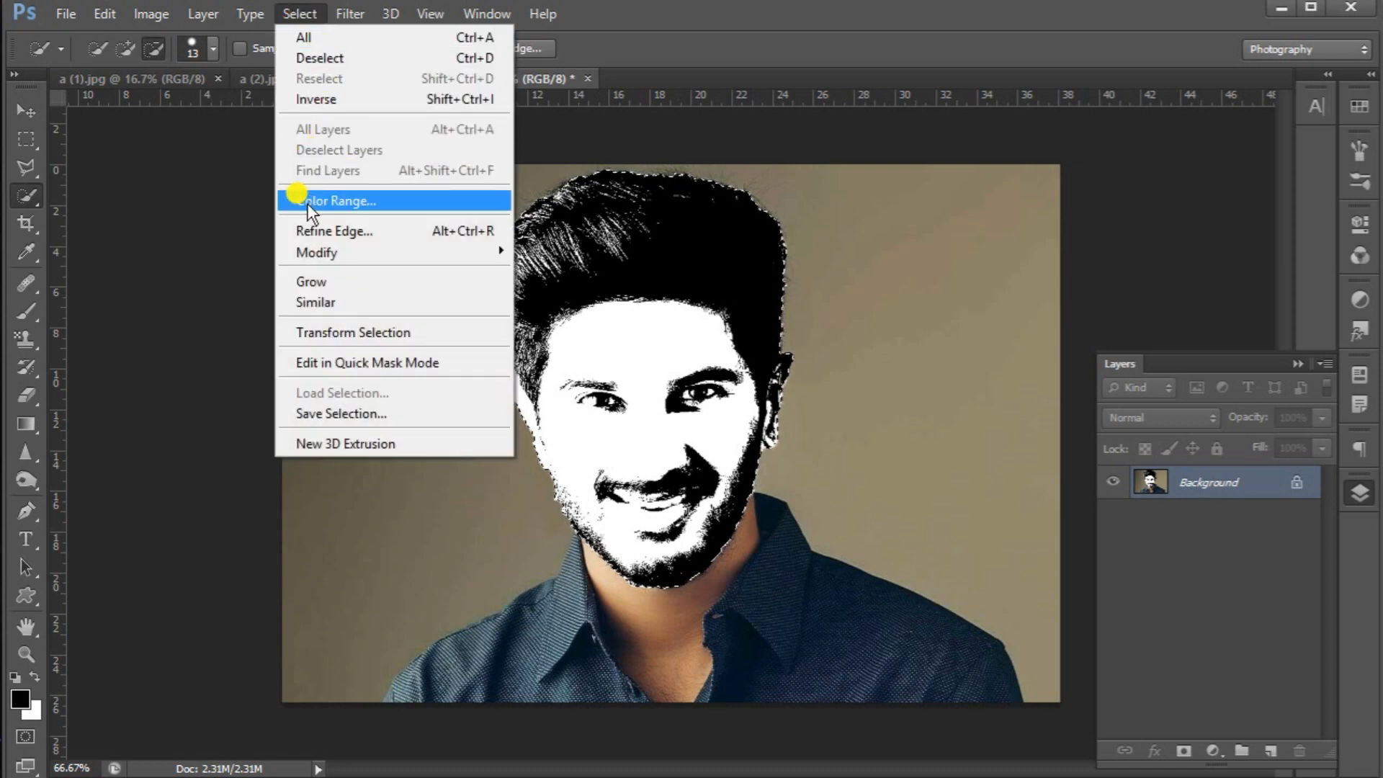
left_click(336, 200)
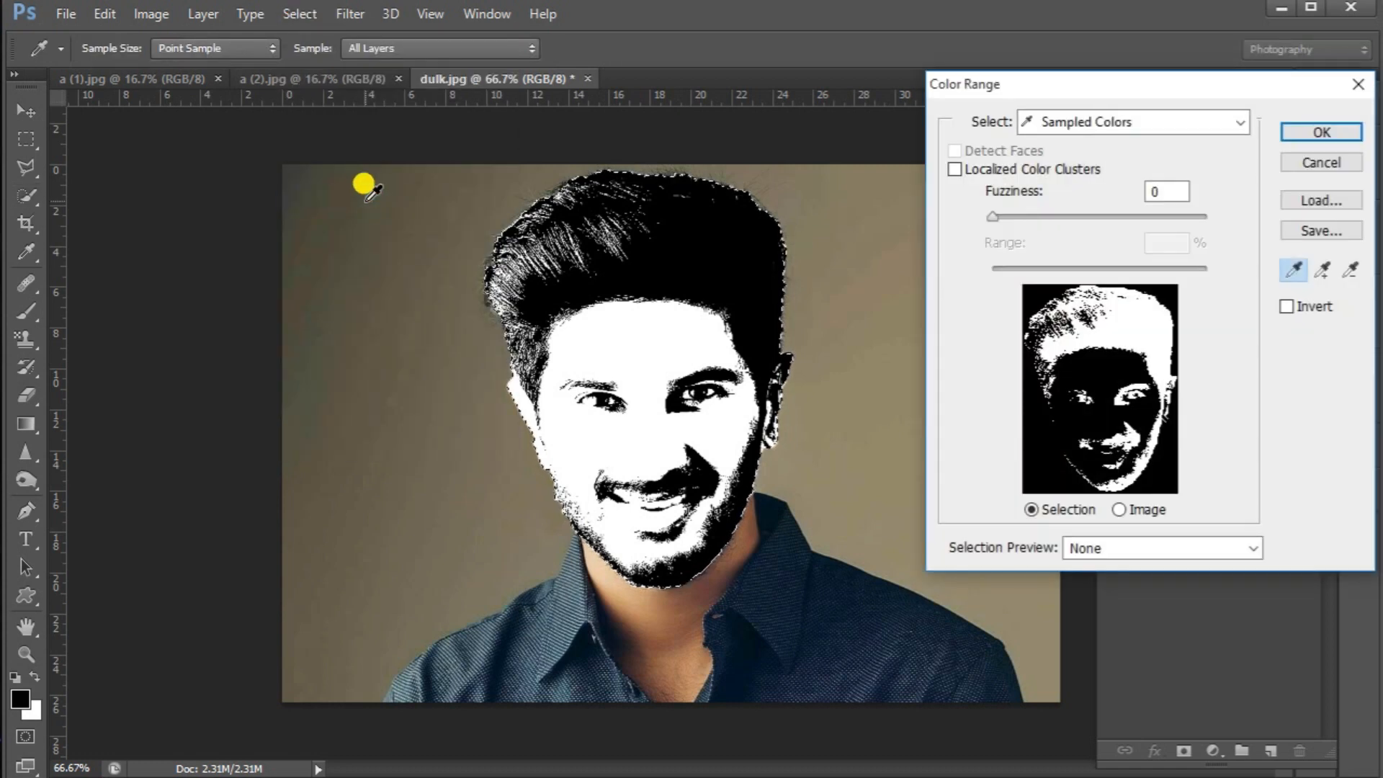
left_click(1319, 132)
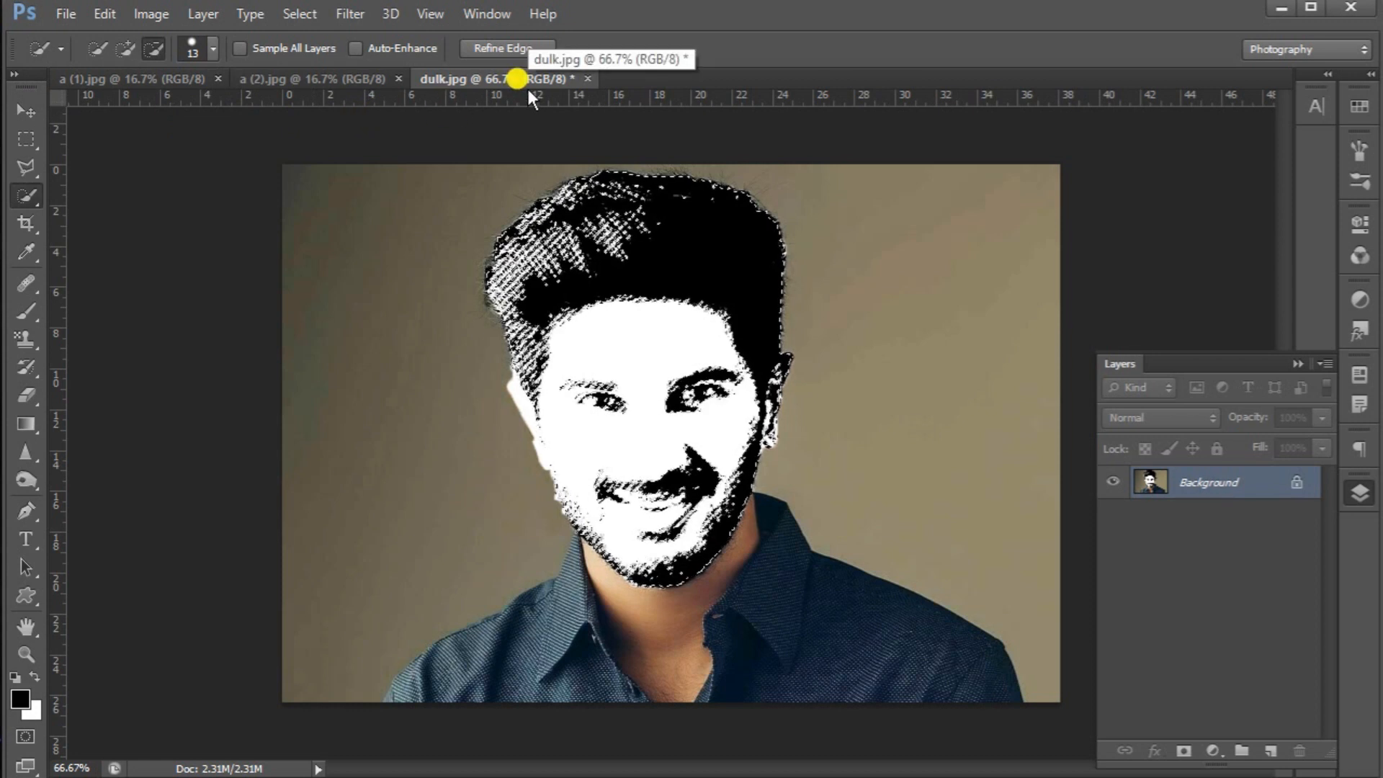
Create a 297.01 × 209.97 mm, 300 pixels/inch RGB document and fill a new layer with a white-to-grey radial gradient.
key("ctrl+n")
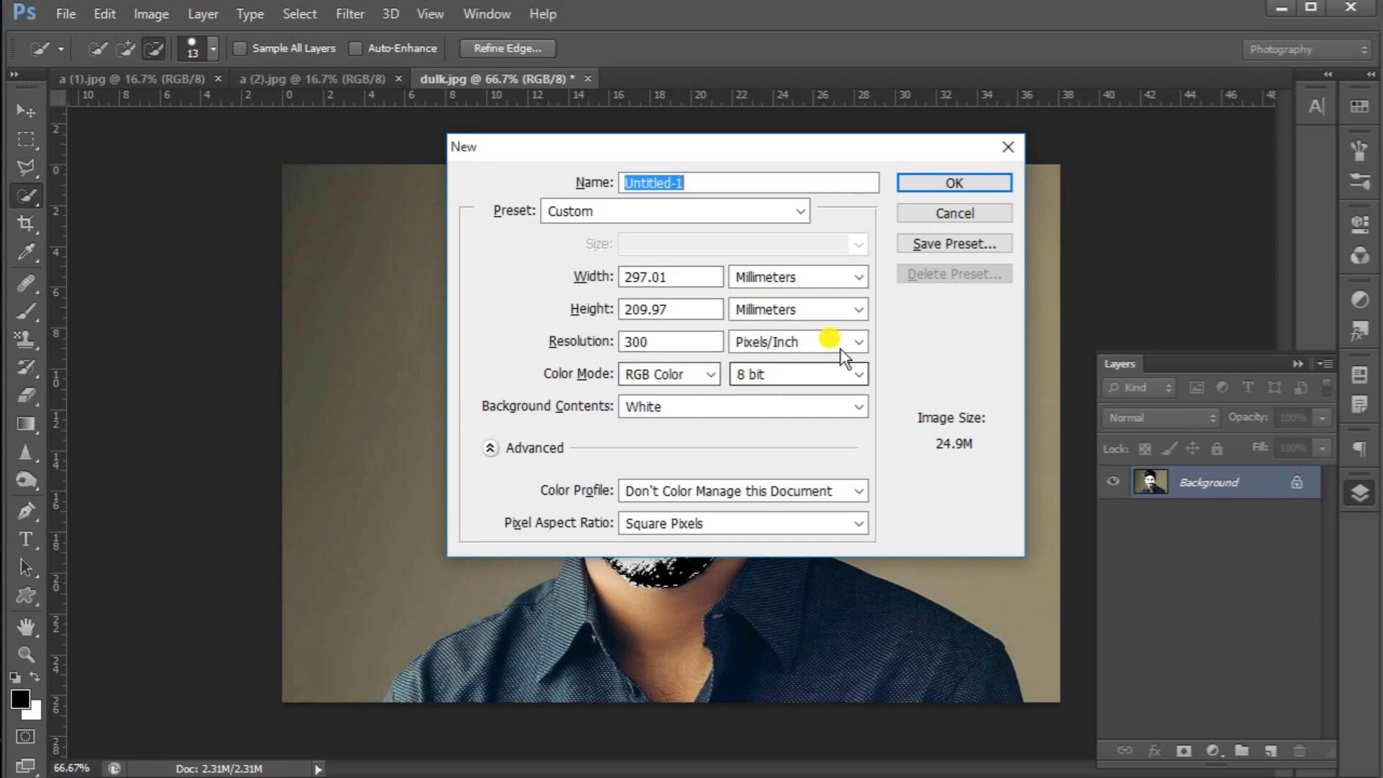
left_click(935, 181)
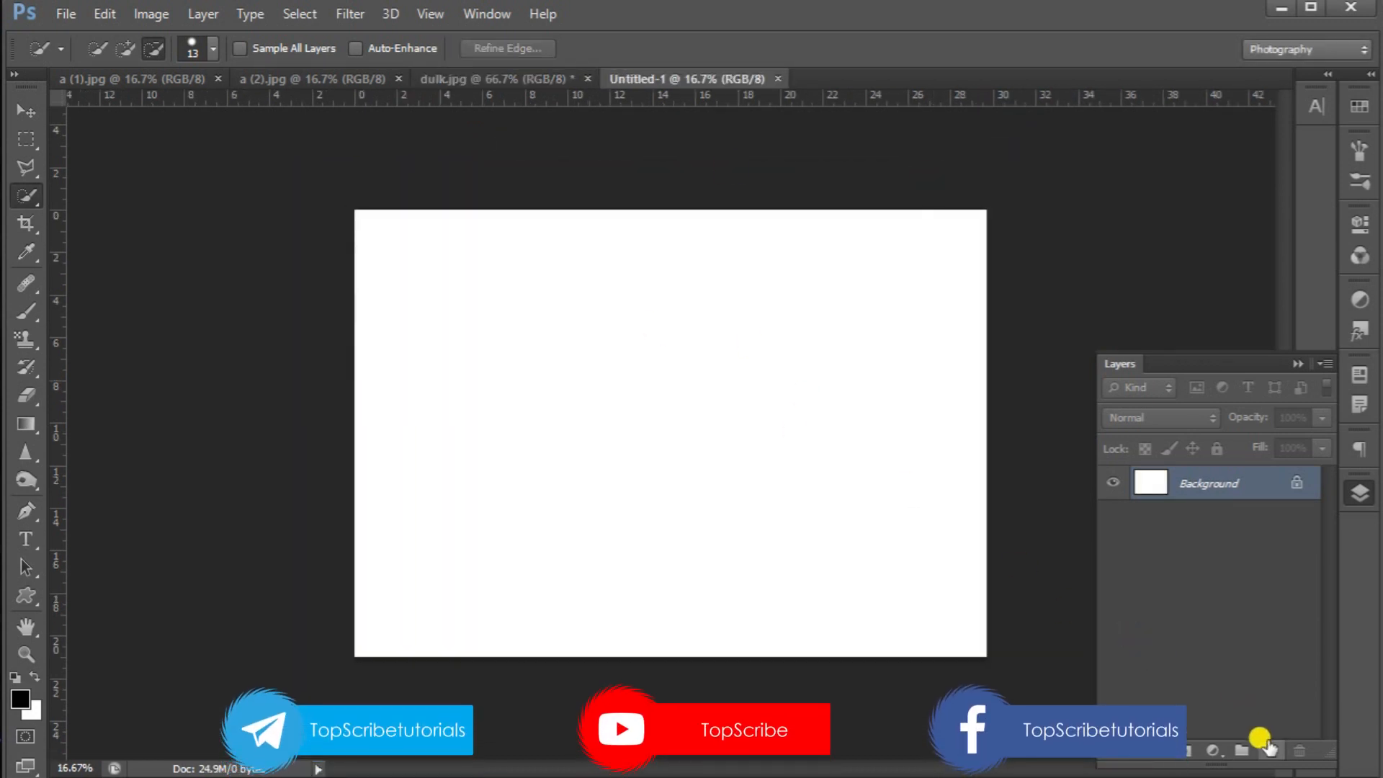
left_click(1269, 750)
left_click(20, 429)
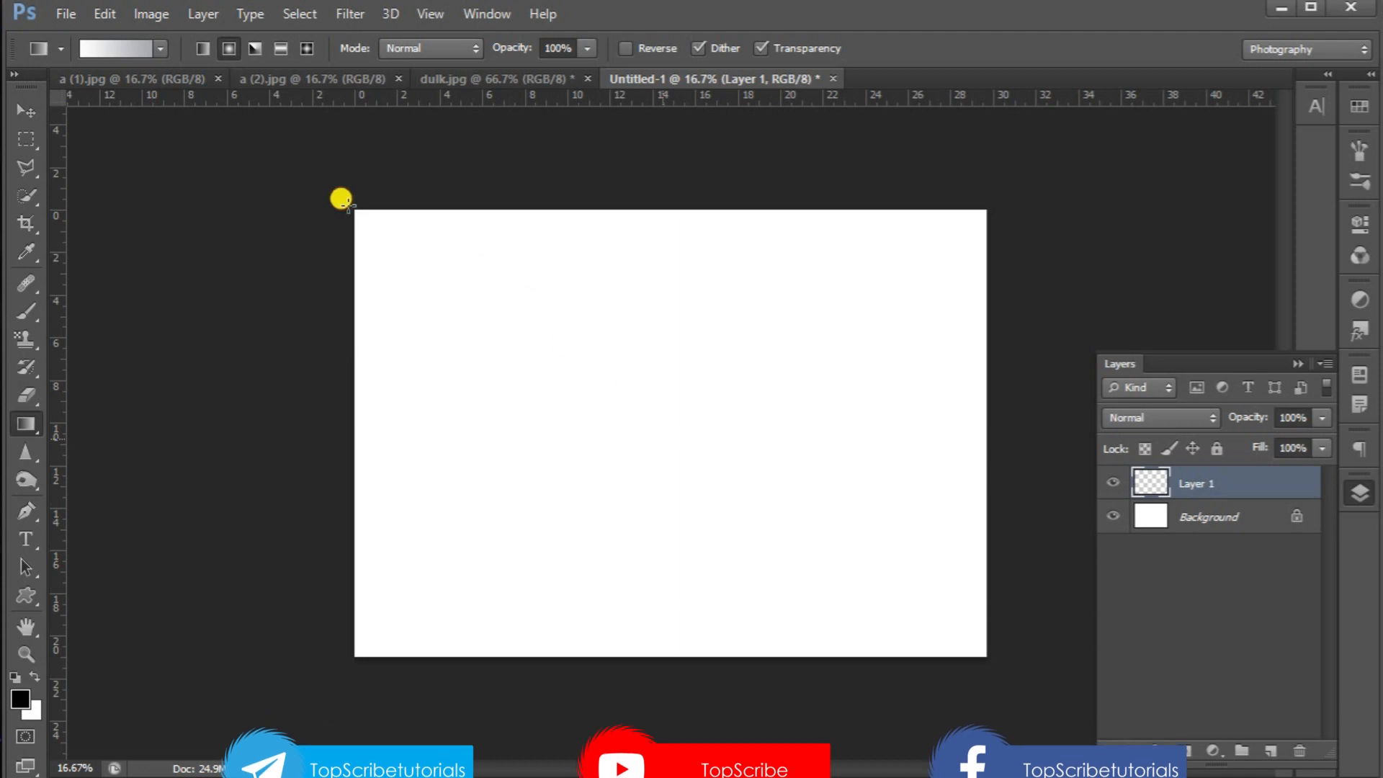
left_click_drag(680, 463, 742, 481)
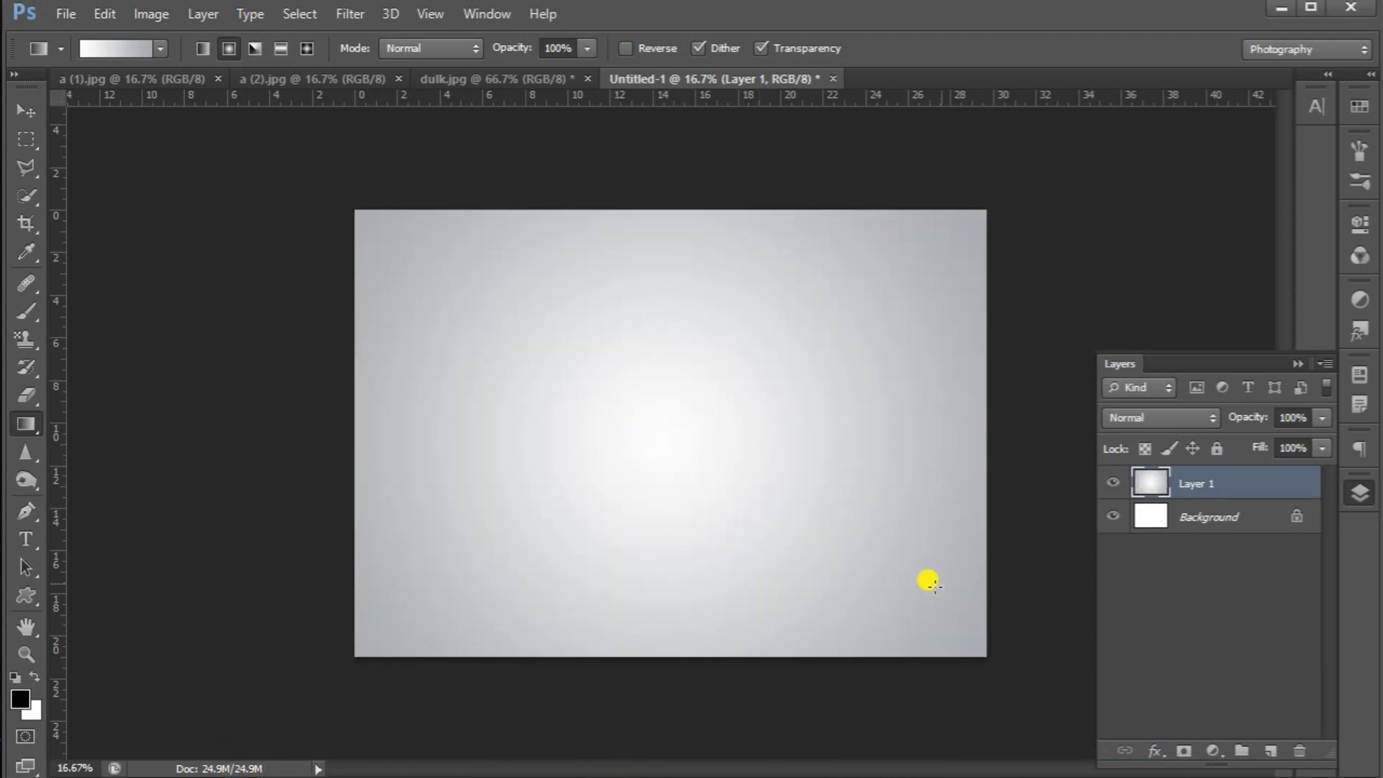
Copy the selected black face from dulk.jpg into the gradient document near the canvas centre.
left_click(532, 77)
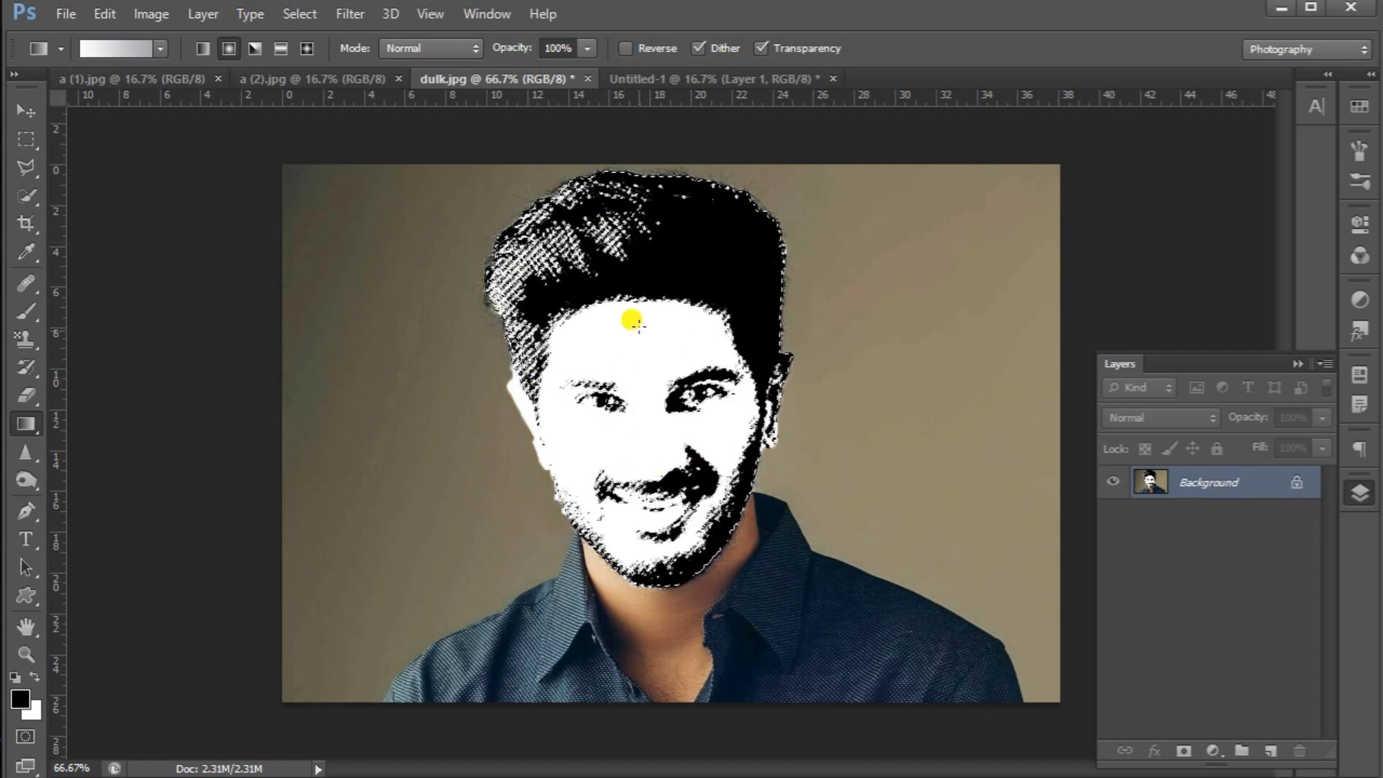
left_click(23, 112)
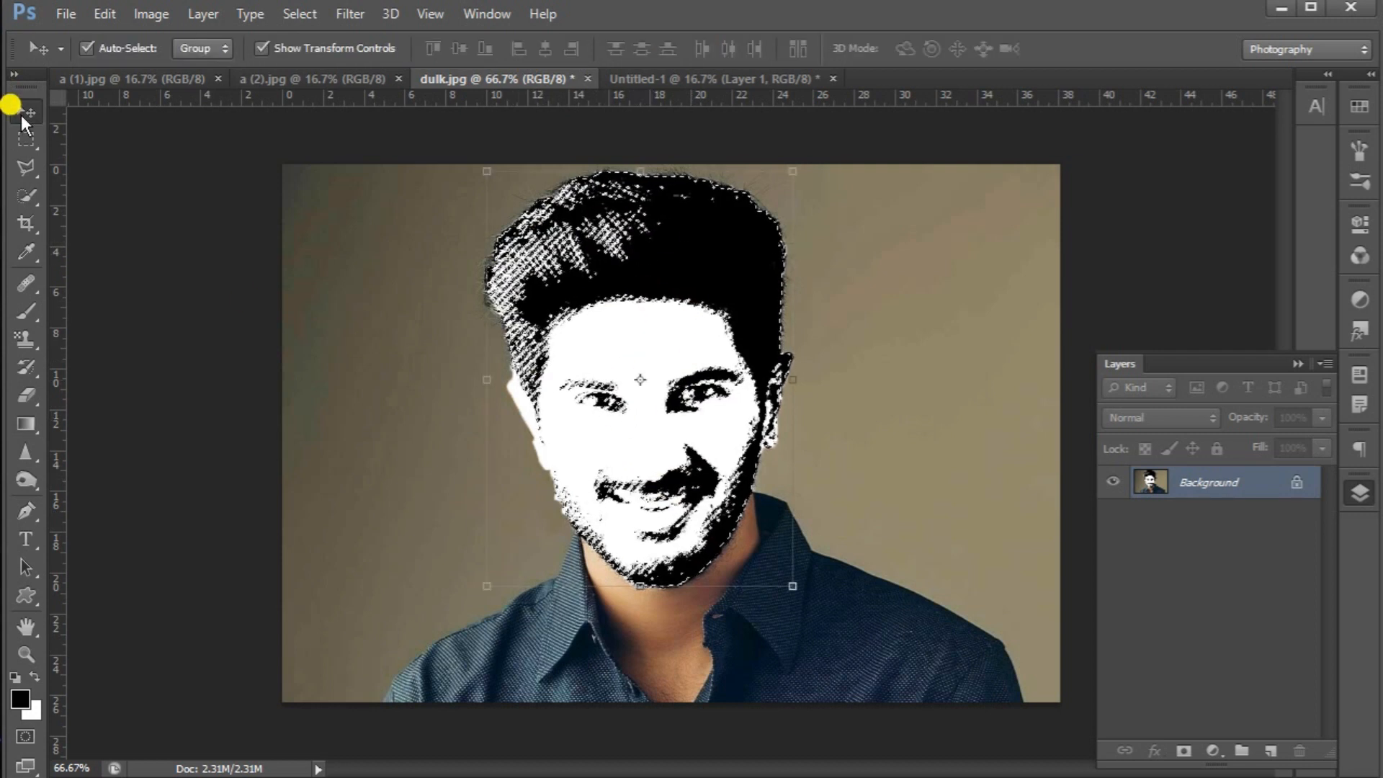
left_click_drag(608, 297, 710, 436)
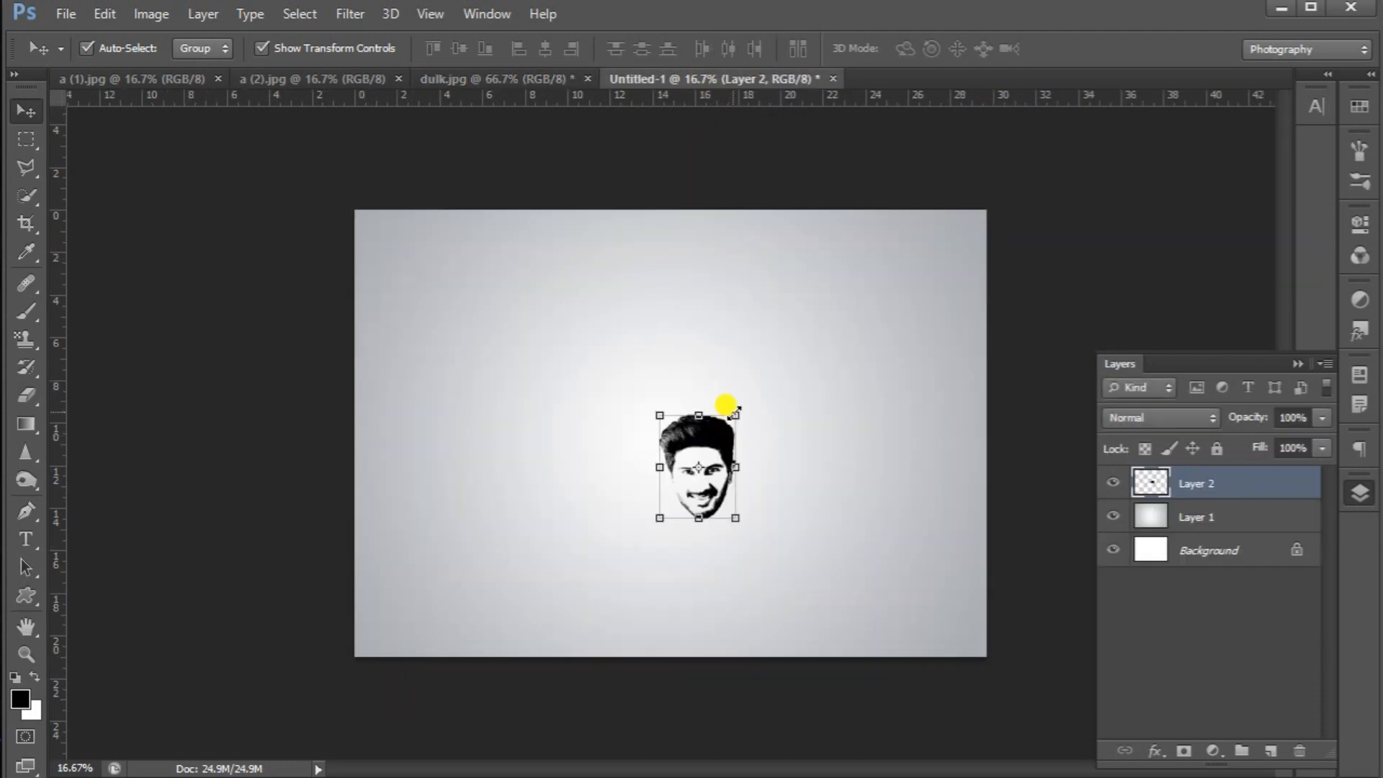
Scale the black face up proportionally about its centre to about 206%.
left_click(733, 415)
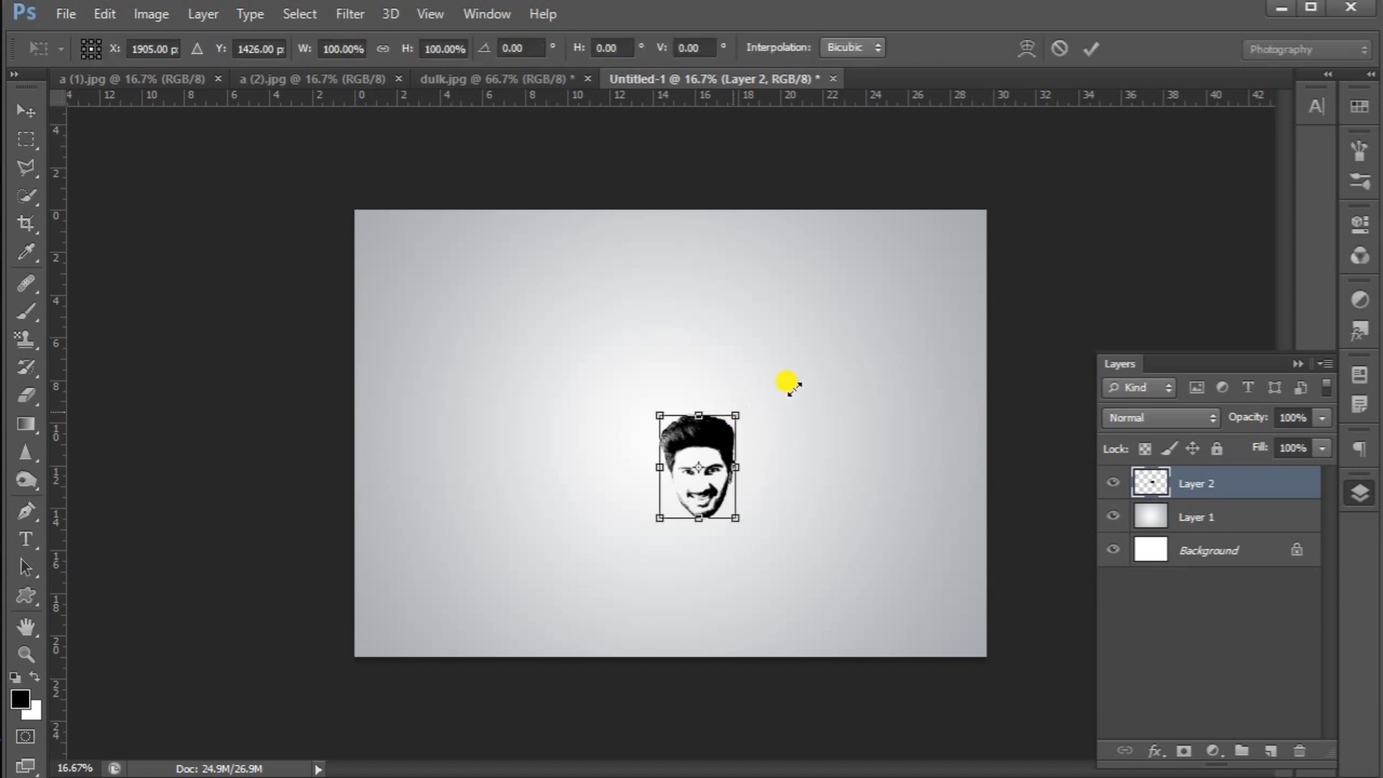
left_click_drag(768, 392, 770, 395)
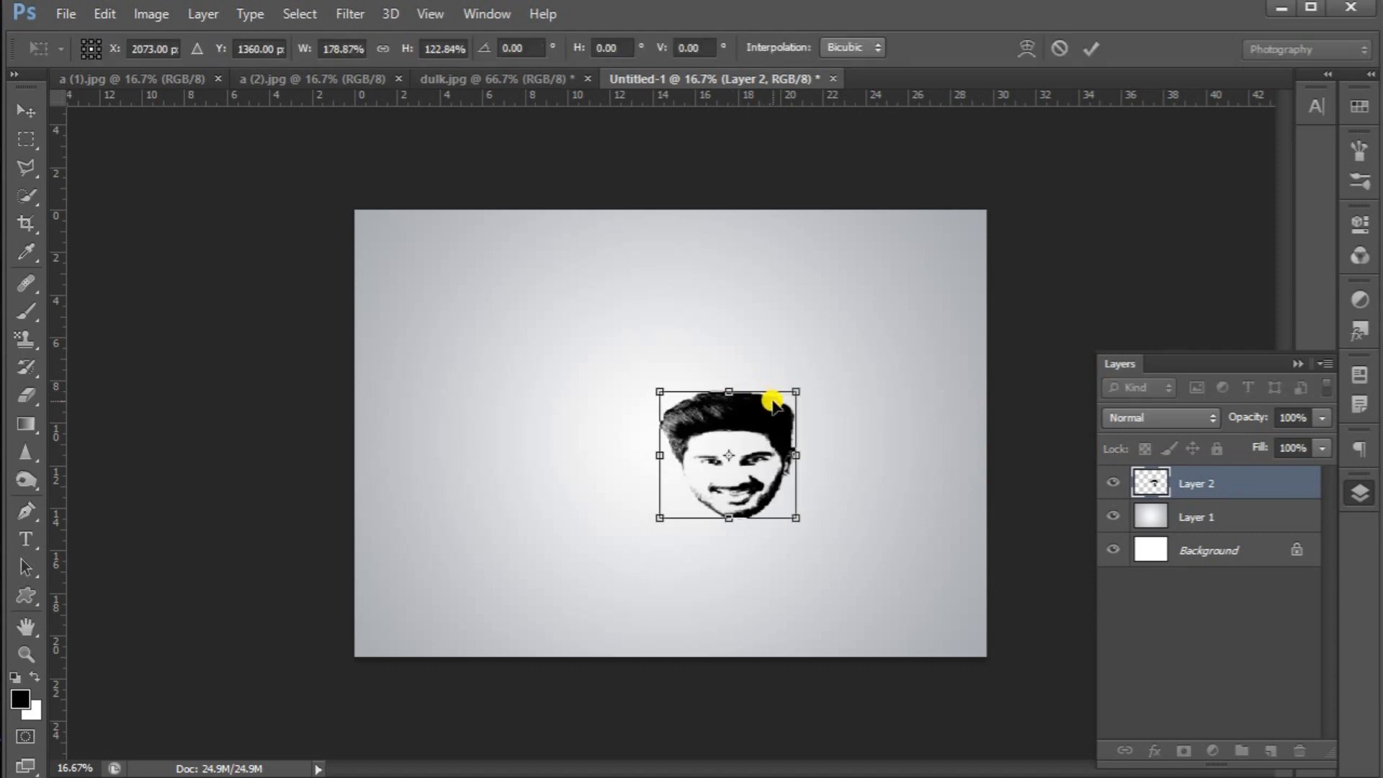
key("ctrl+z")
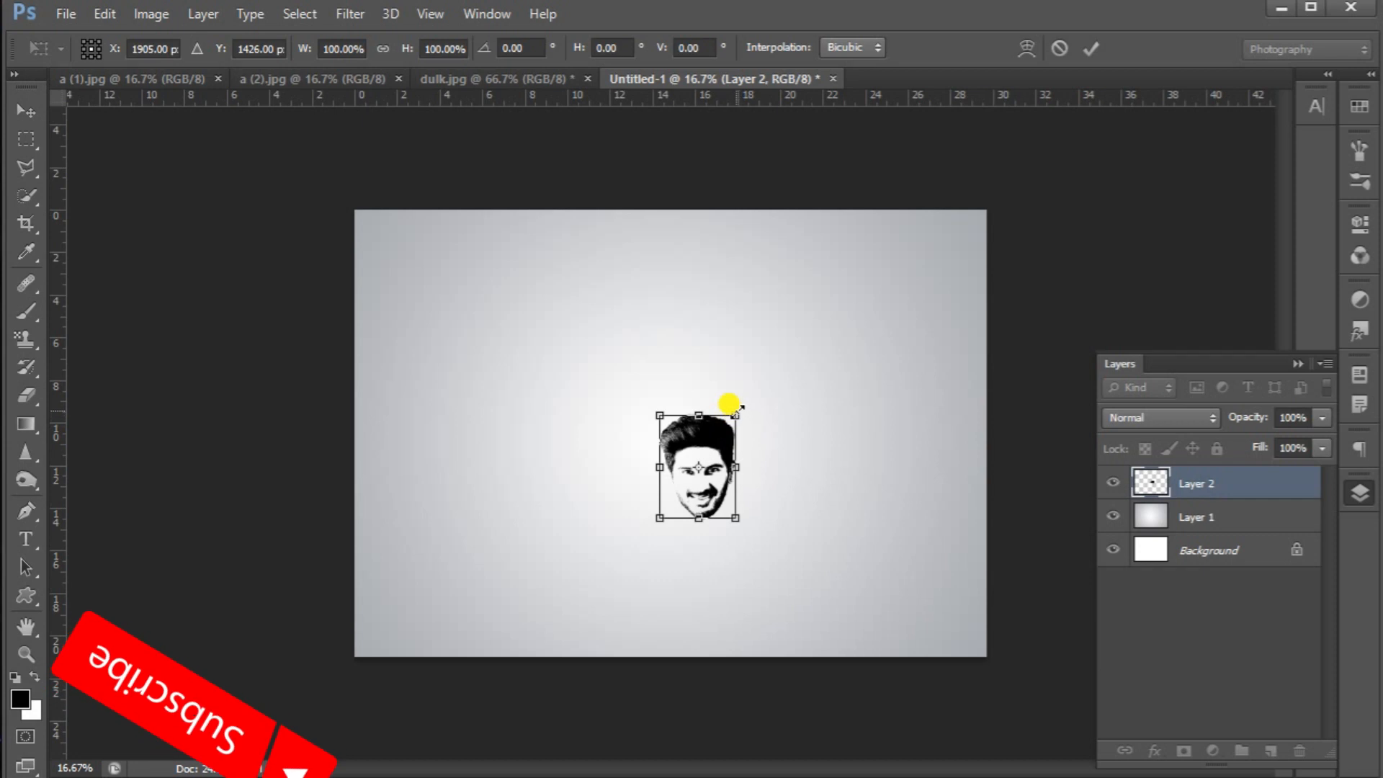
left_click_drag(820, 387, 806, 391)
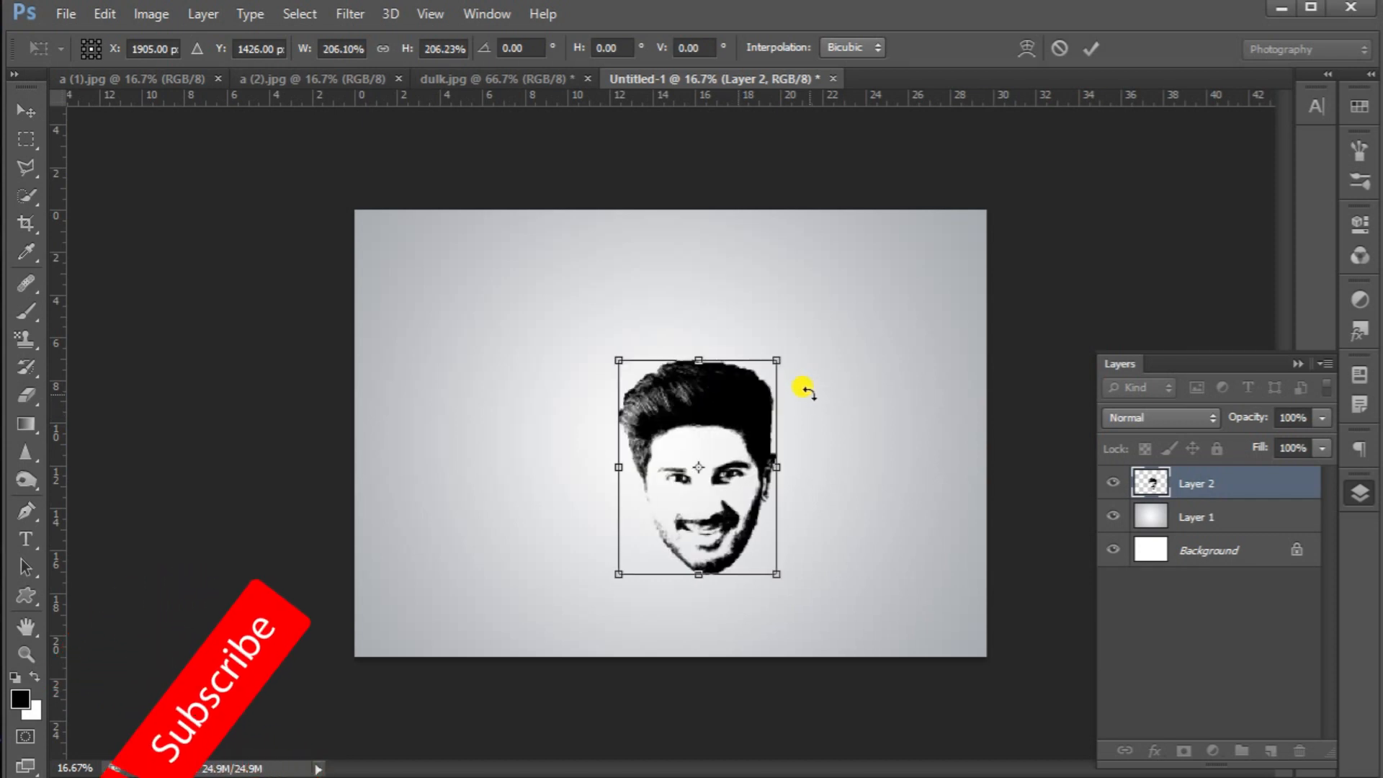
key("Return")
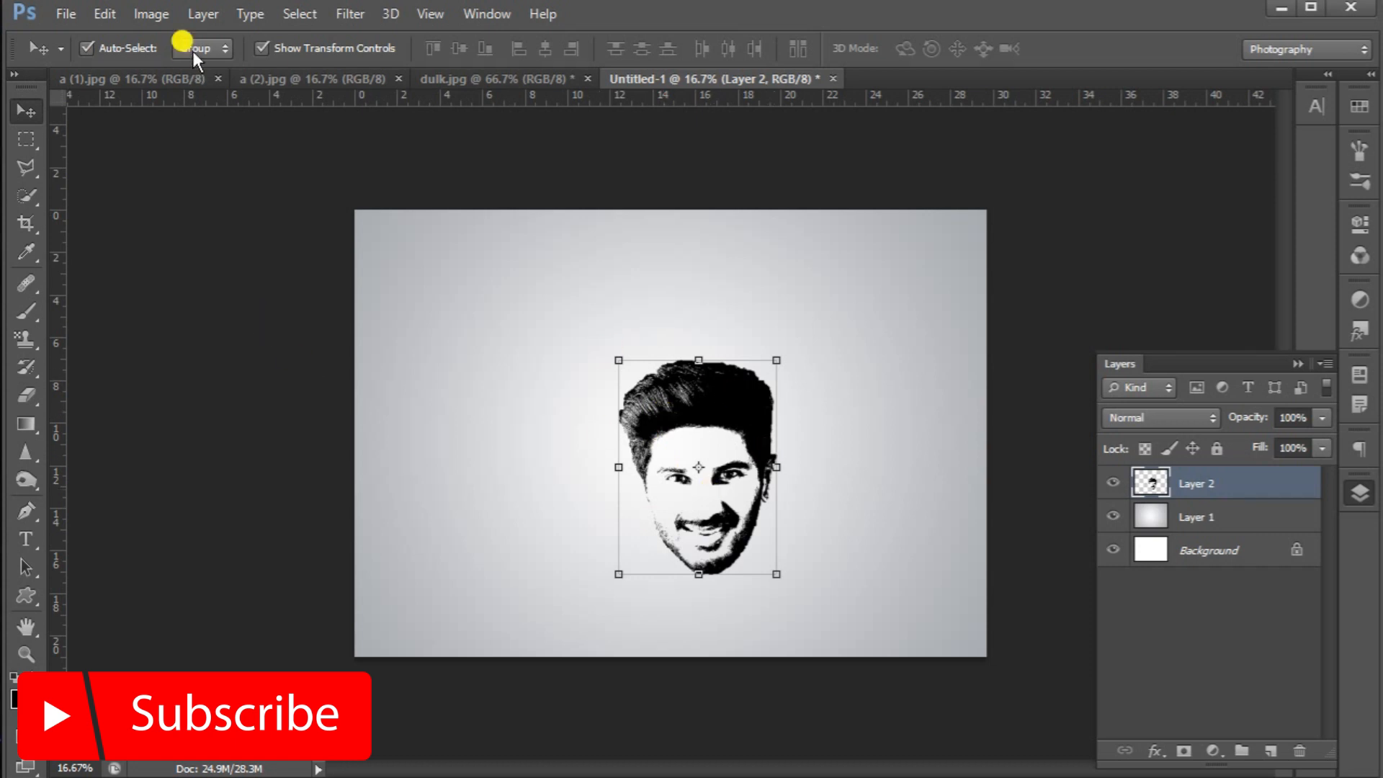
Copy the purple sunset from a (1).jpg into the logo document and clip it to the black face layer.
left_click(171, 80)
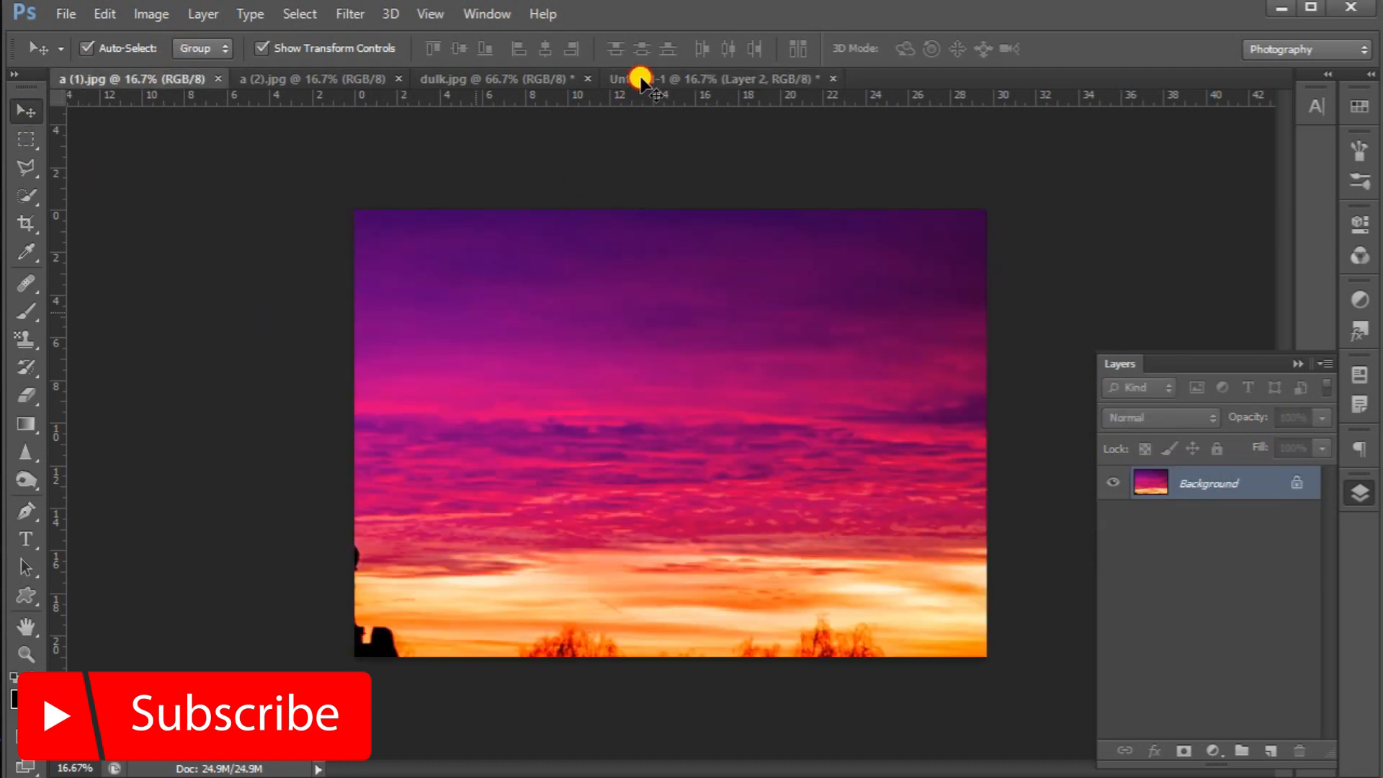
left_click_drag(640, 80, 642, 435)
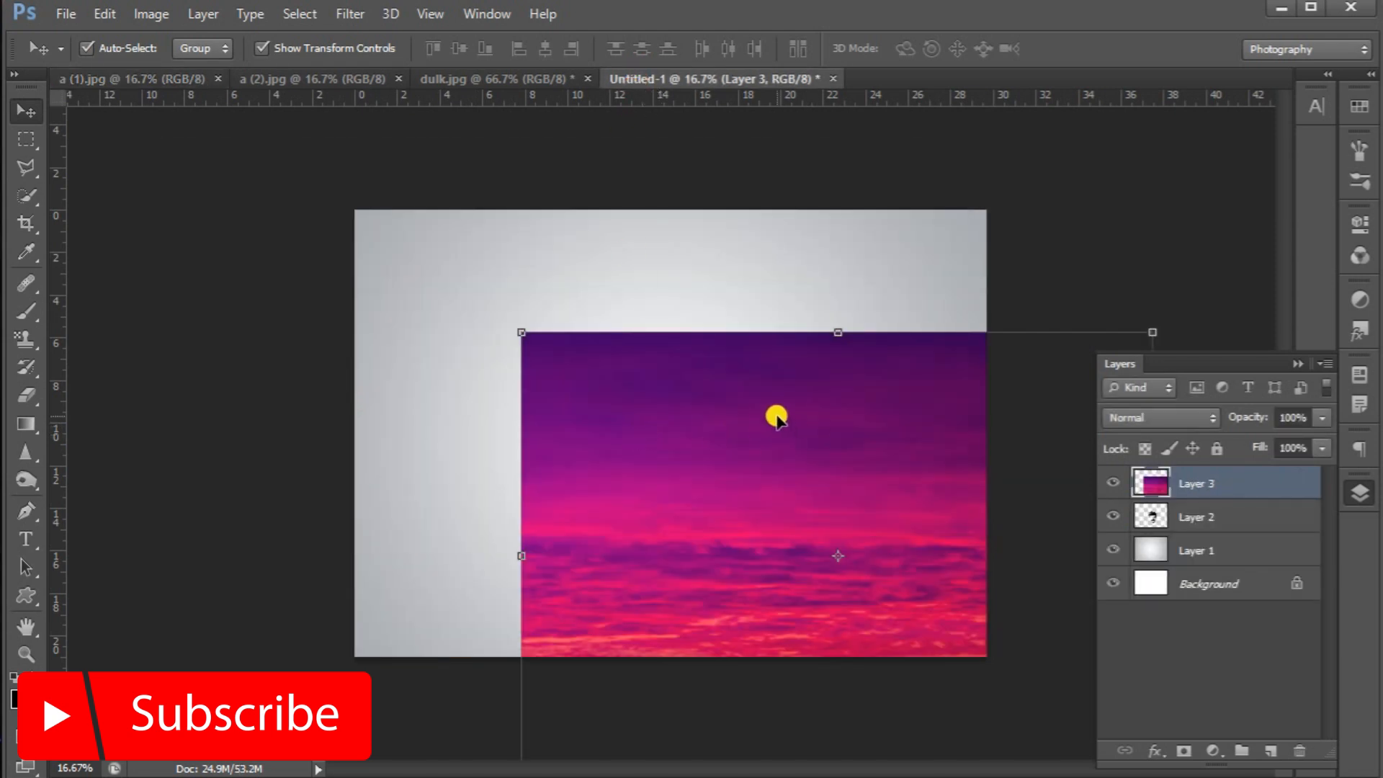
right_click(1160, 486)
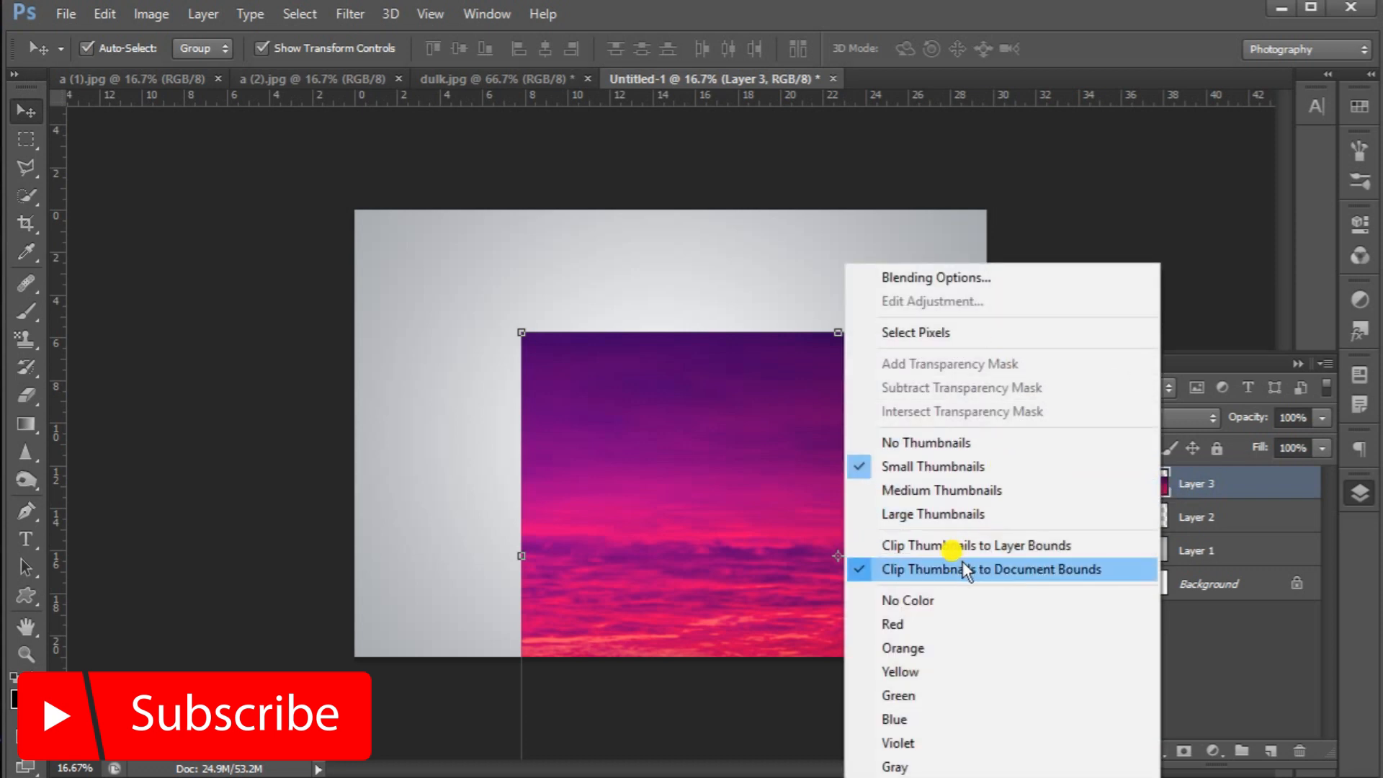
right_click(1256, 488)
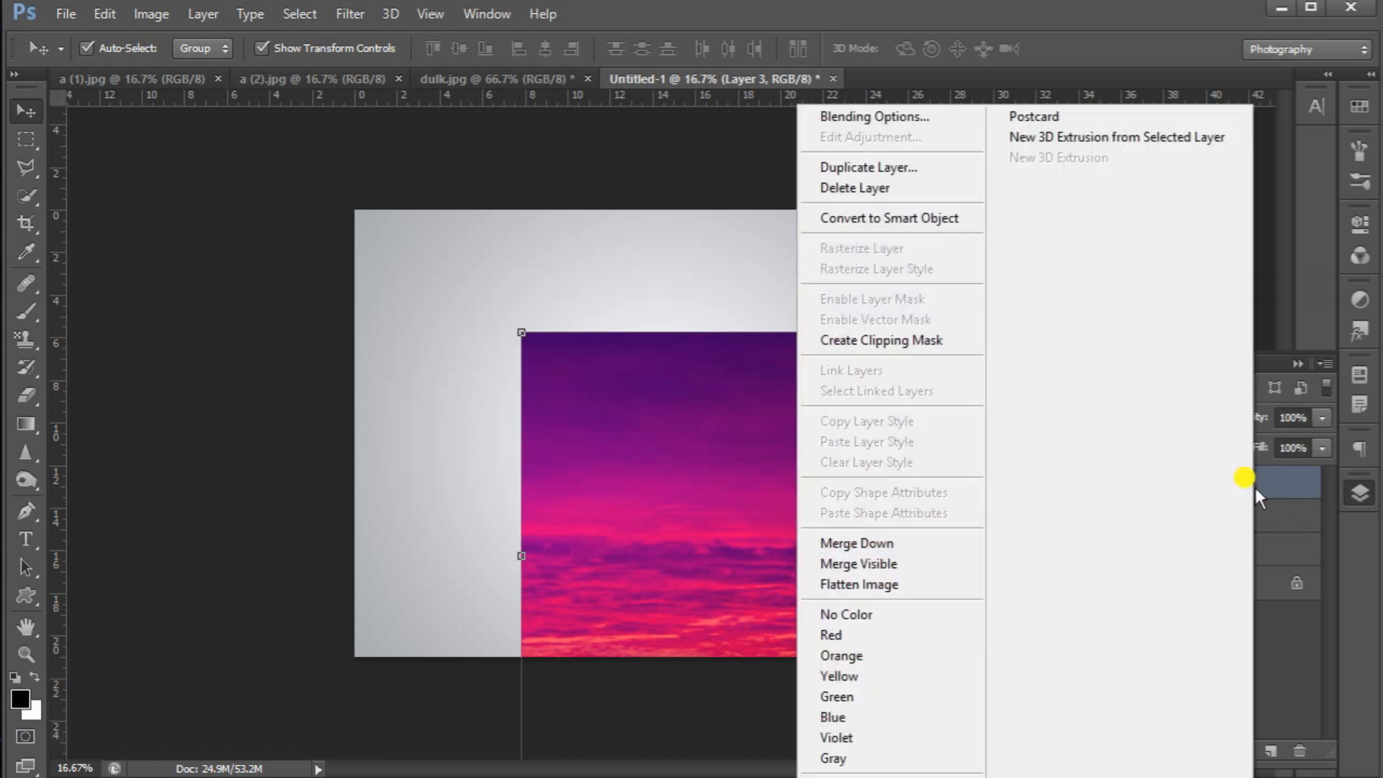
left_click(931, 341)
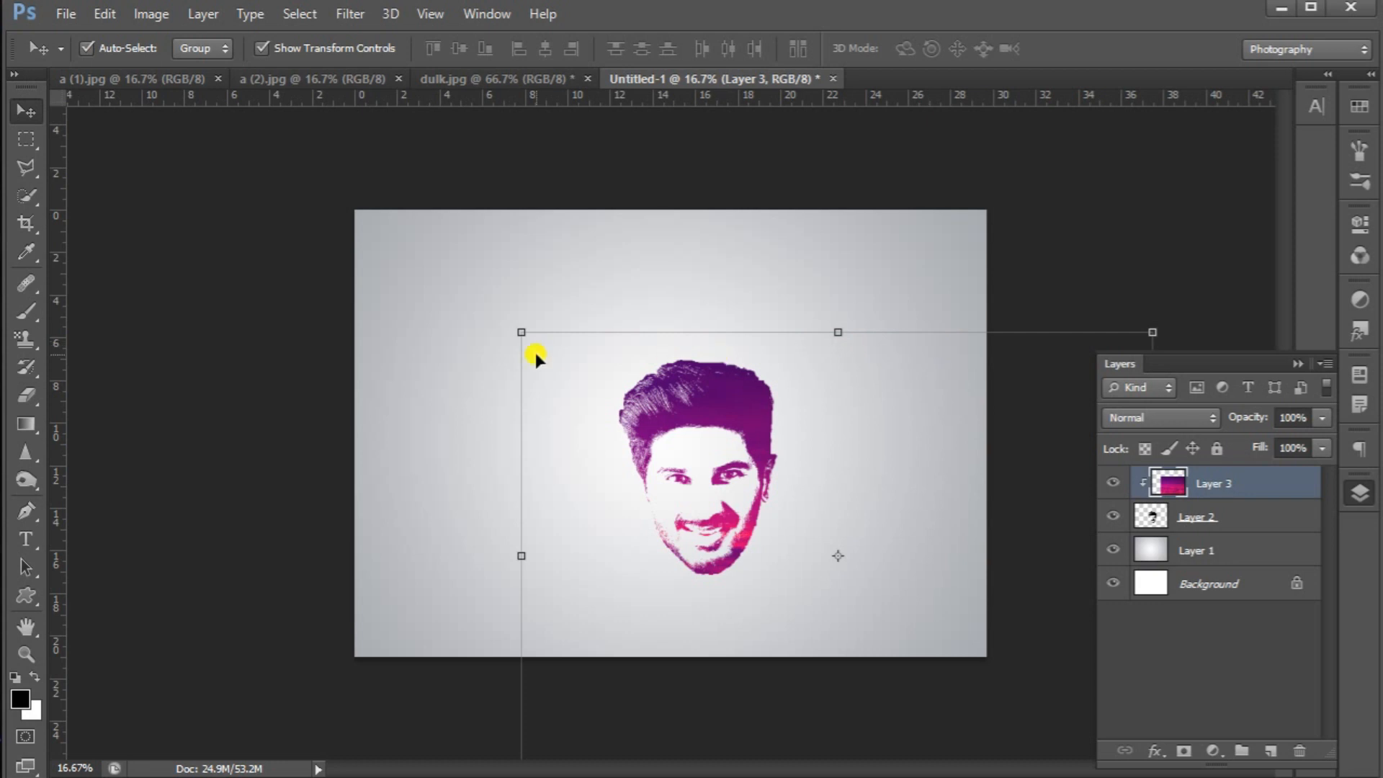
Scale the clipped sunset to about 66% width and 67% height and position it so its colours cover the whole face.
left_click_drag(516, 327, 724, 497)
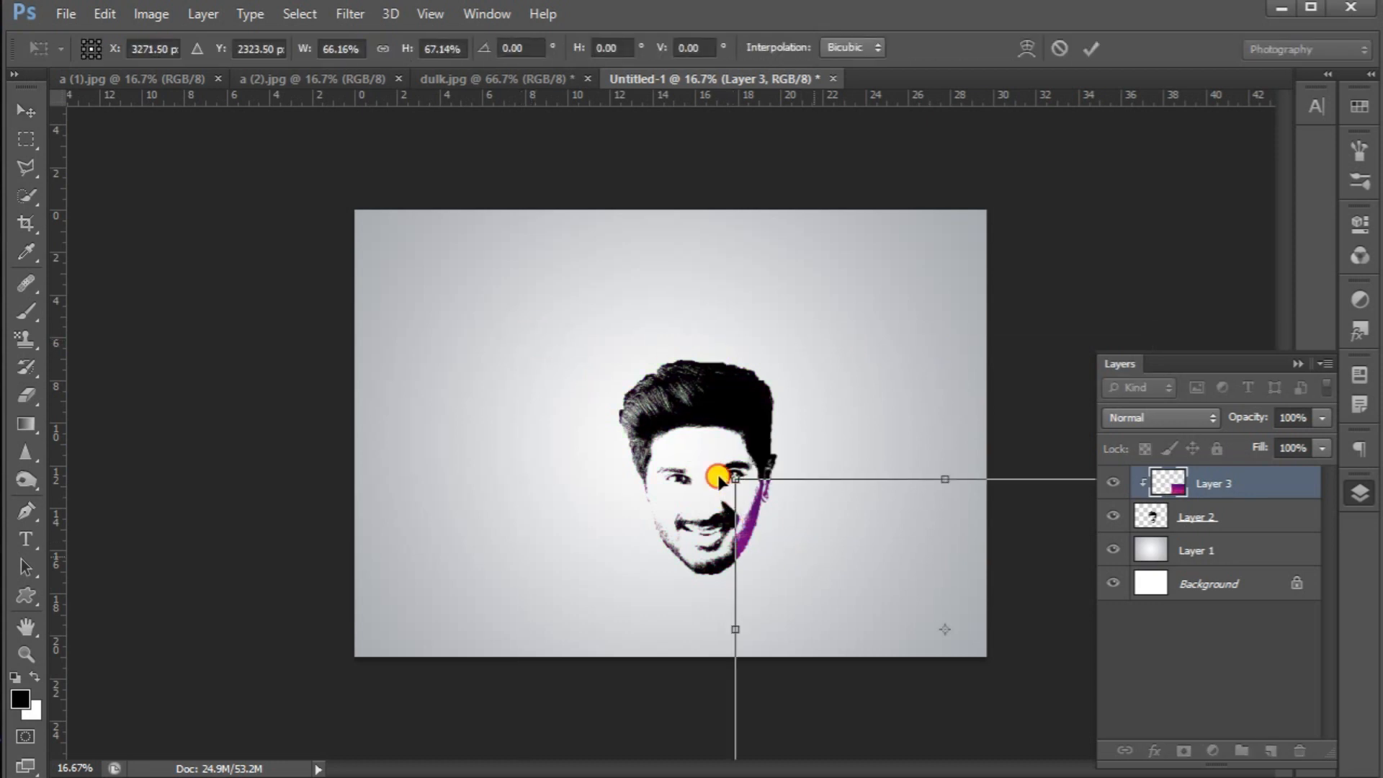
left_click_drag(814, 557, 634, 398)
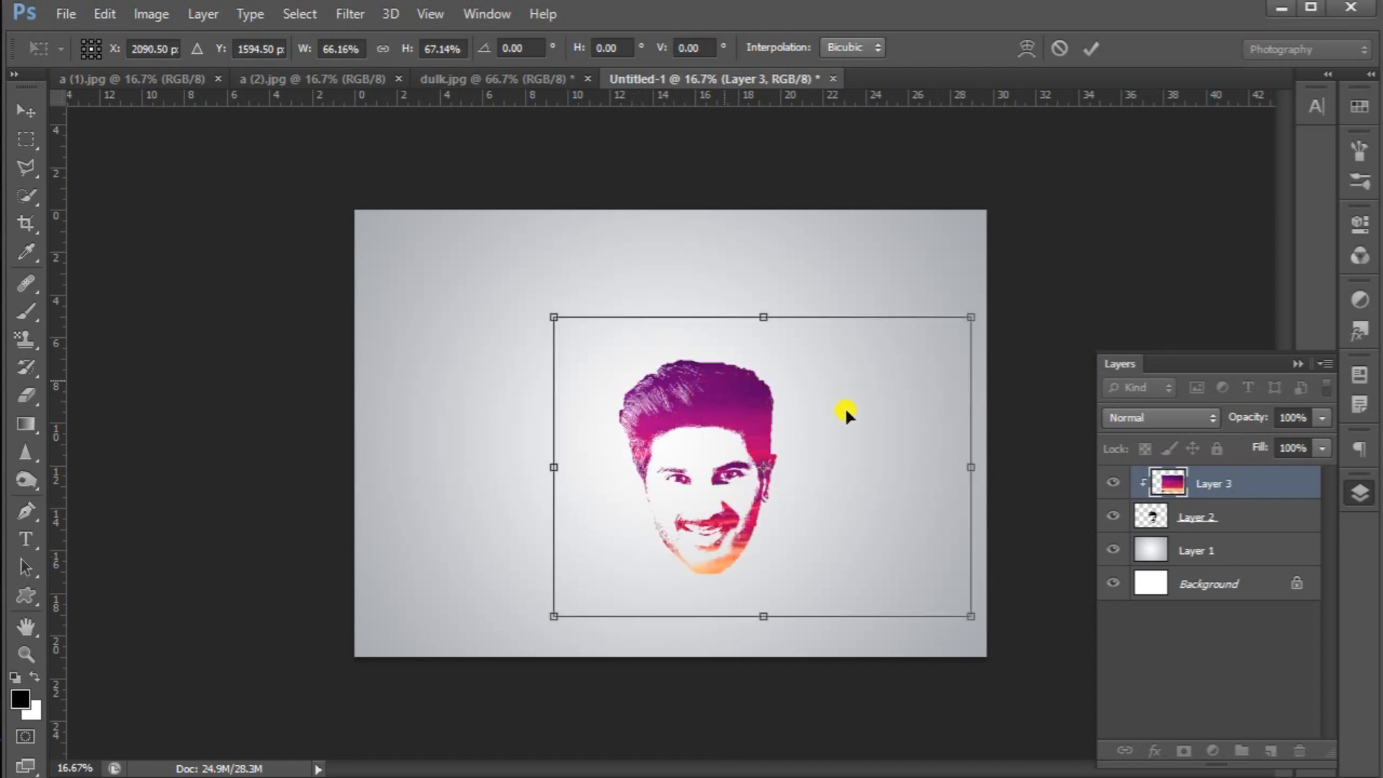
left_click_drag(844, 408, 813, 439)
left_click_drag(887, 411, 823, 409)
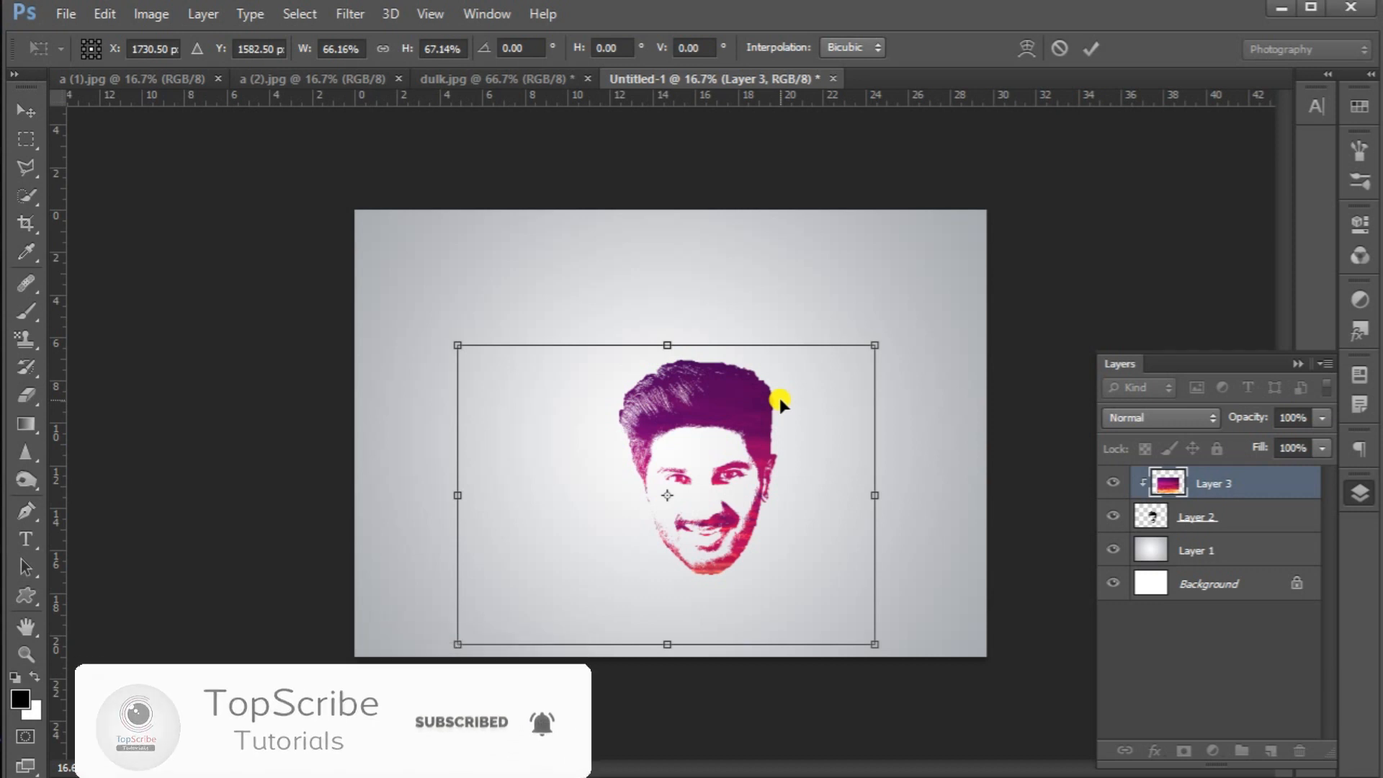
key("Return")
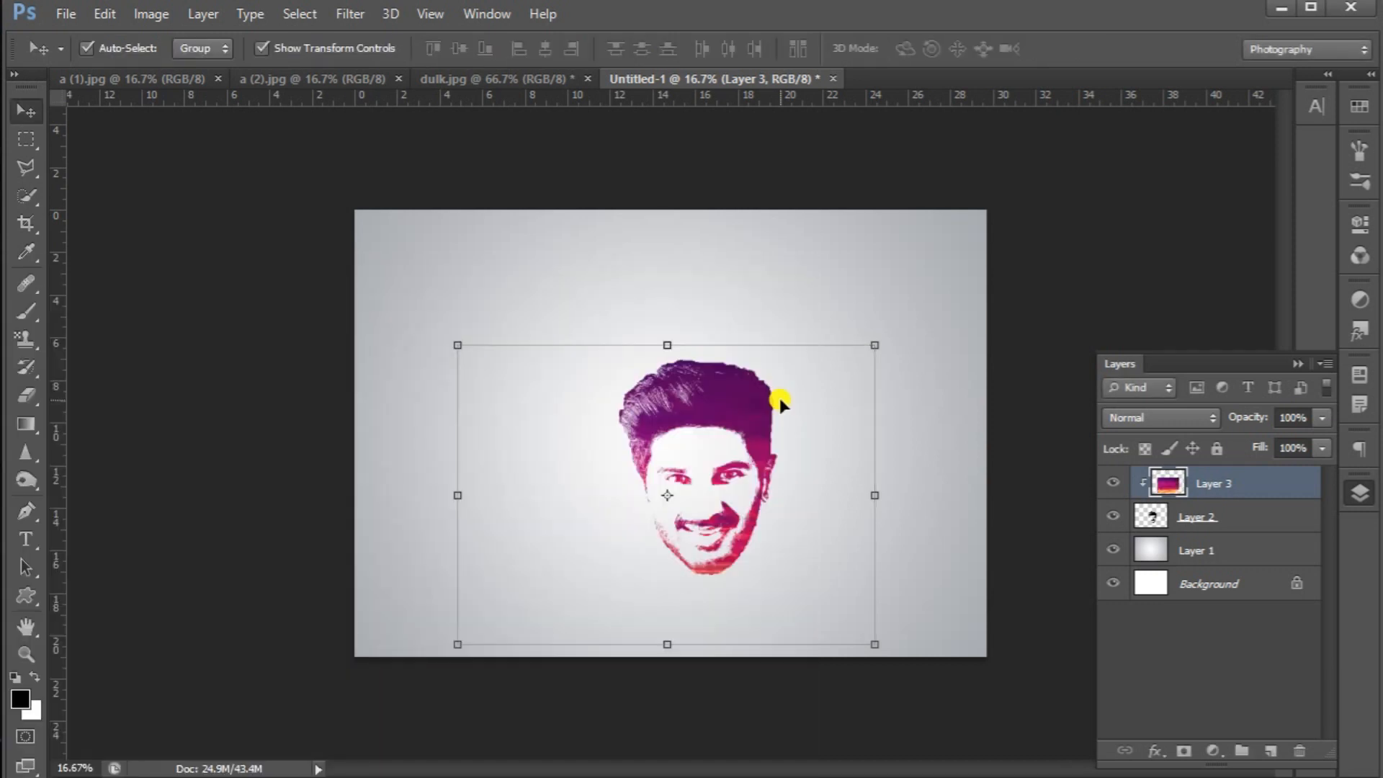
Add a Bevel & Emboss effect to the face layer with depth 572%, size 0 px and soften 0 px.
left_click(1153, 518)
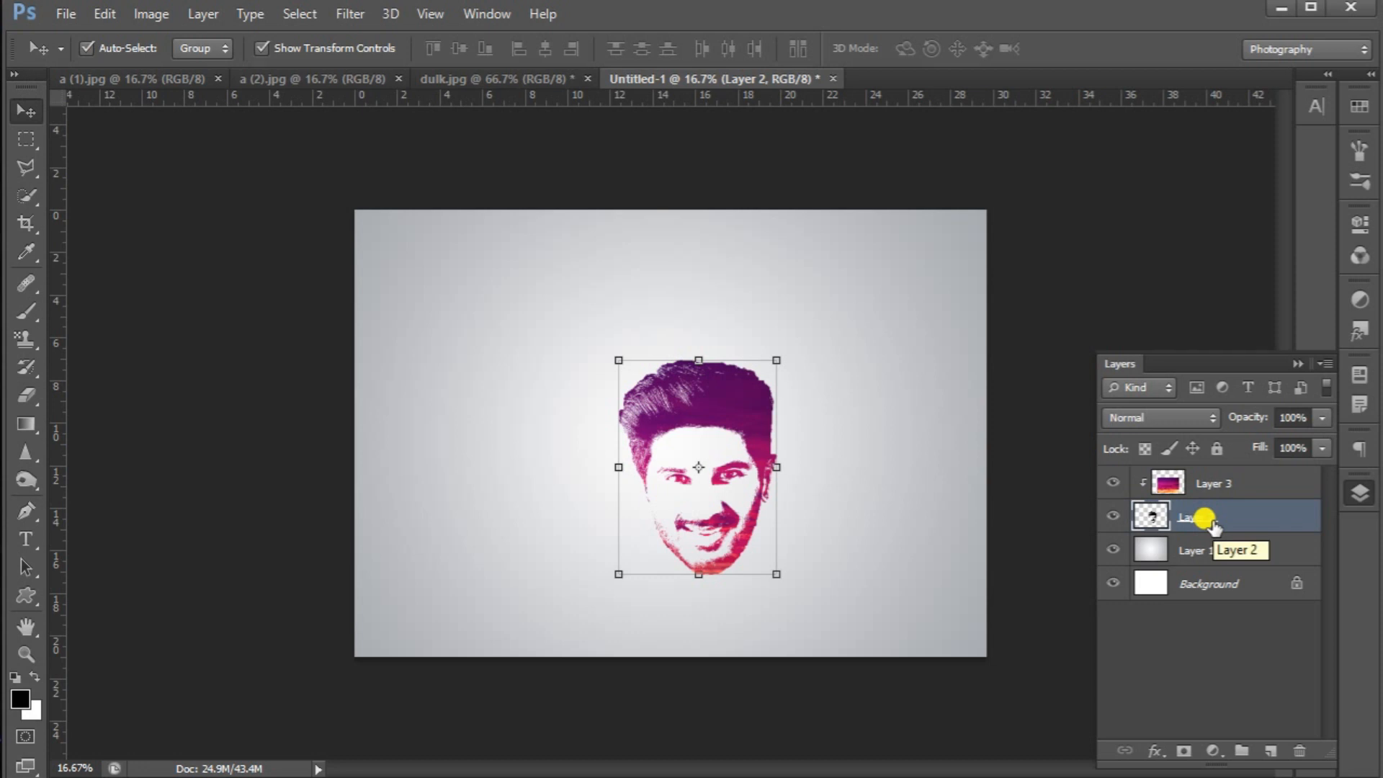
double_click(1297, 513)
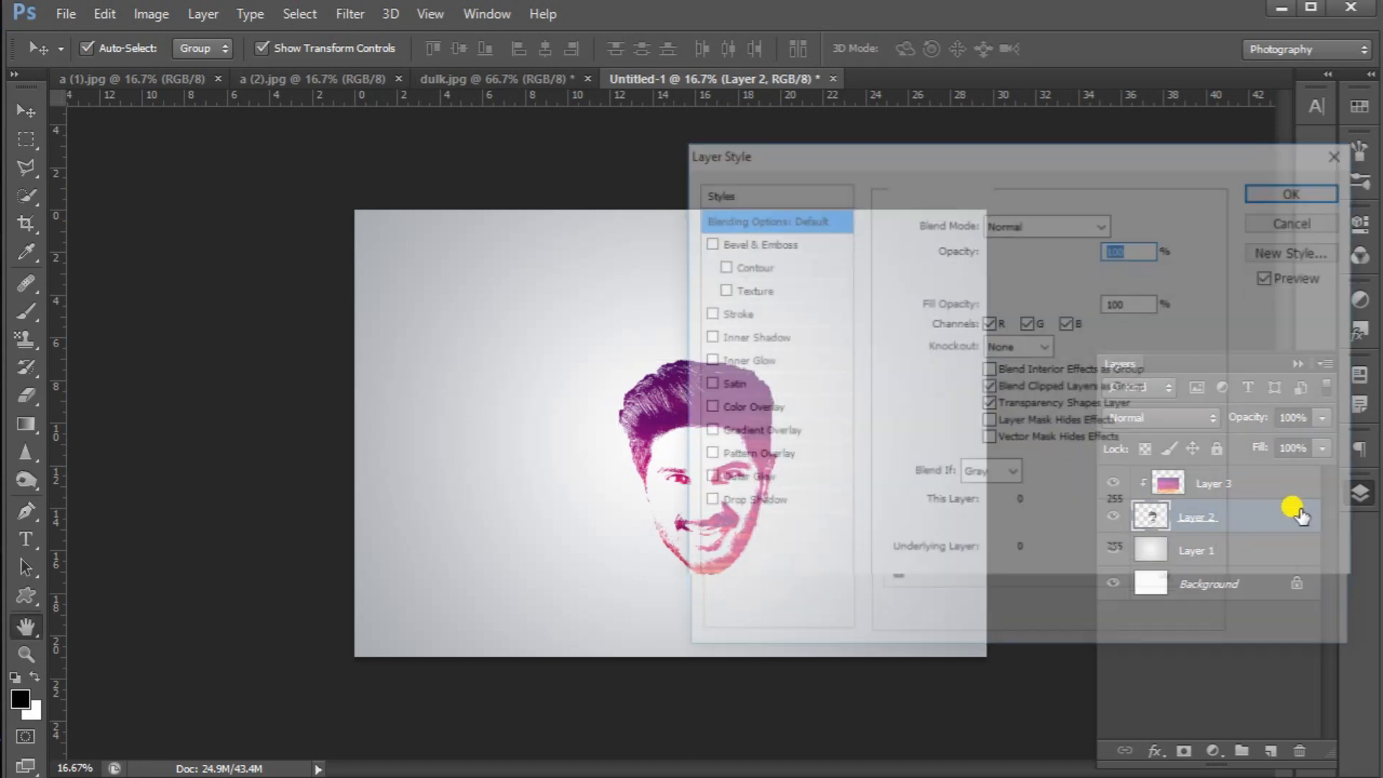
left_click(758, 242)
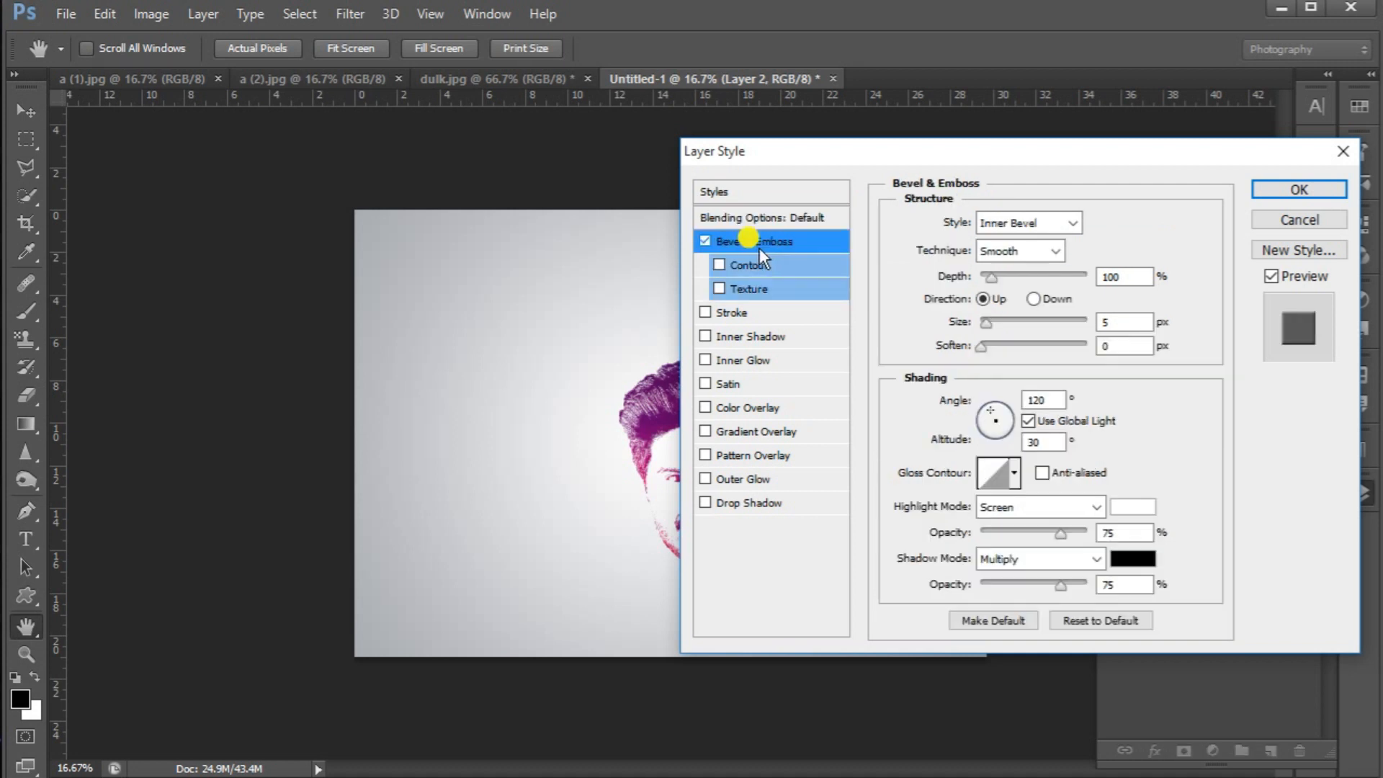
left_click_drag(992, 277, 1041, 280)
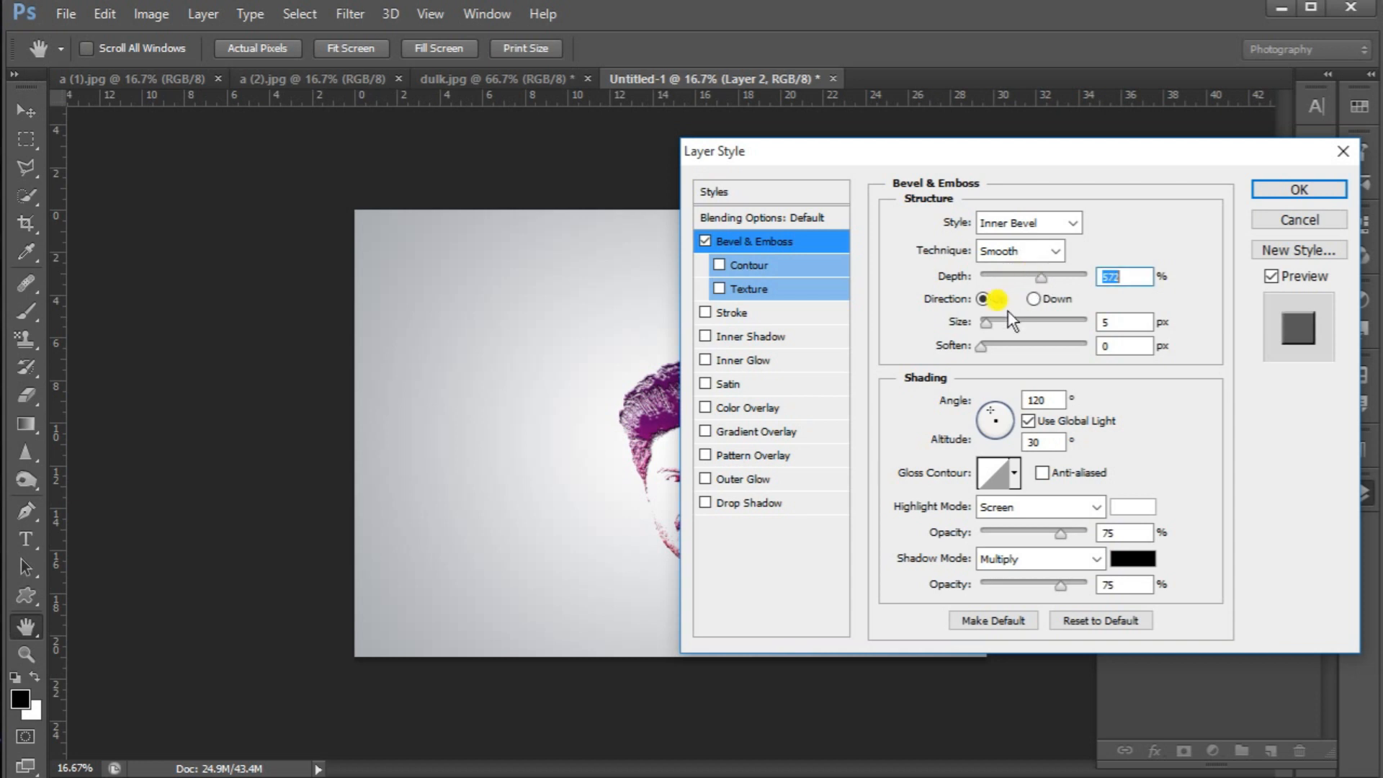
mouse_move(987, 320)
left_mouse_down()
mouse_move(961, 321)
mouse_move(979, 343)
left_mouse_up()
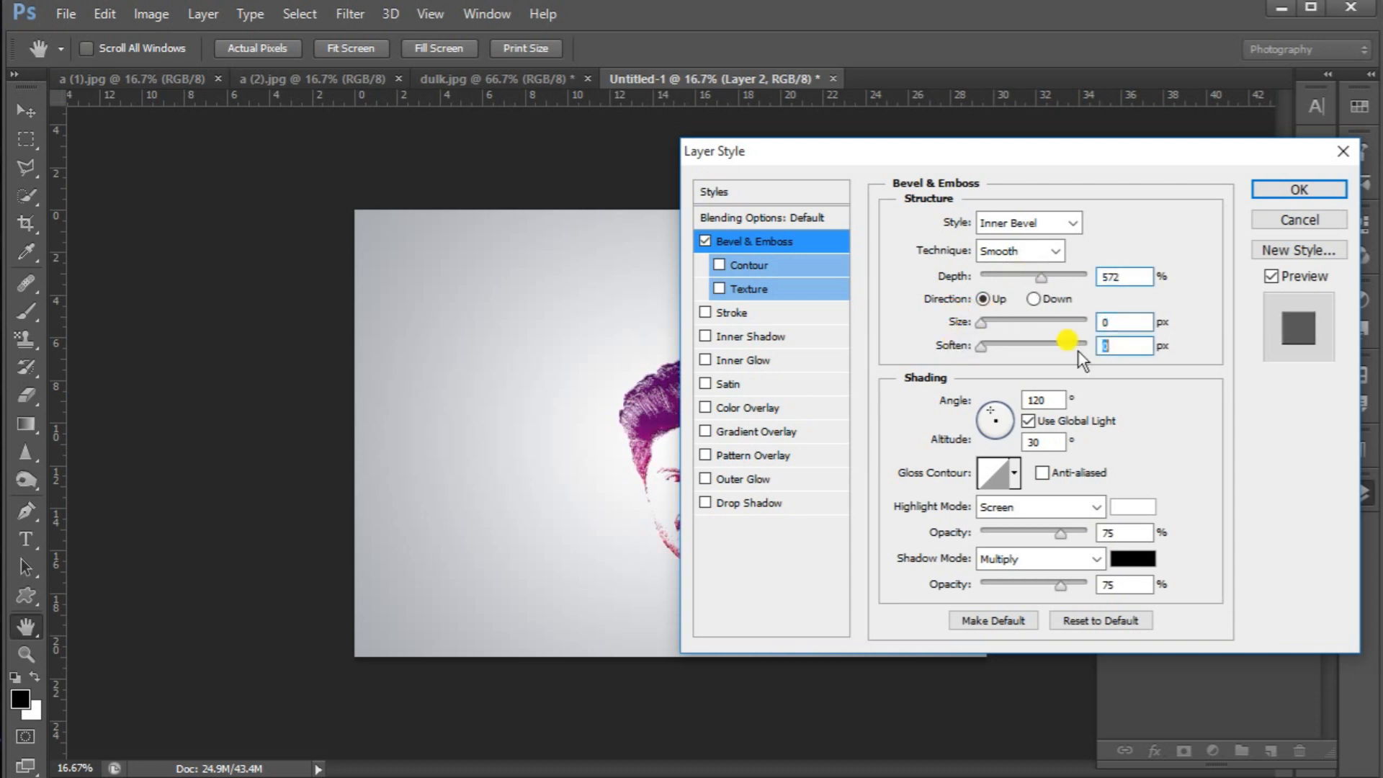
left_click(1301, 190)
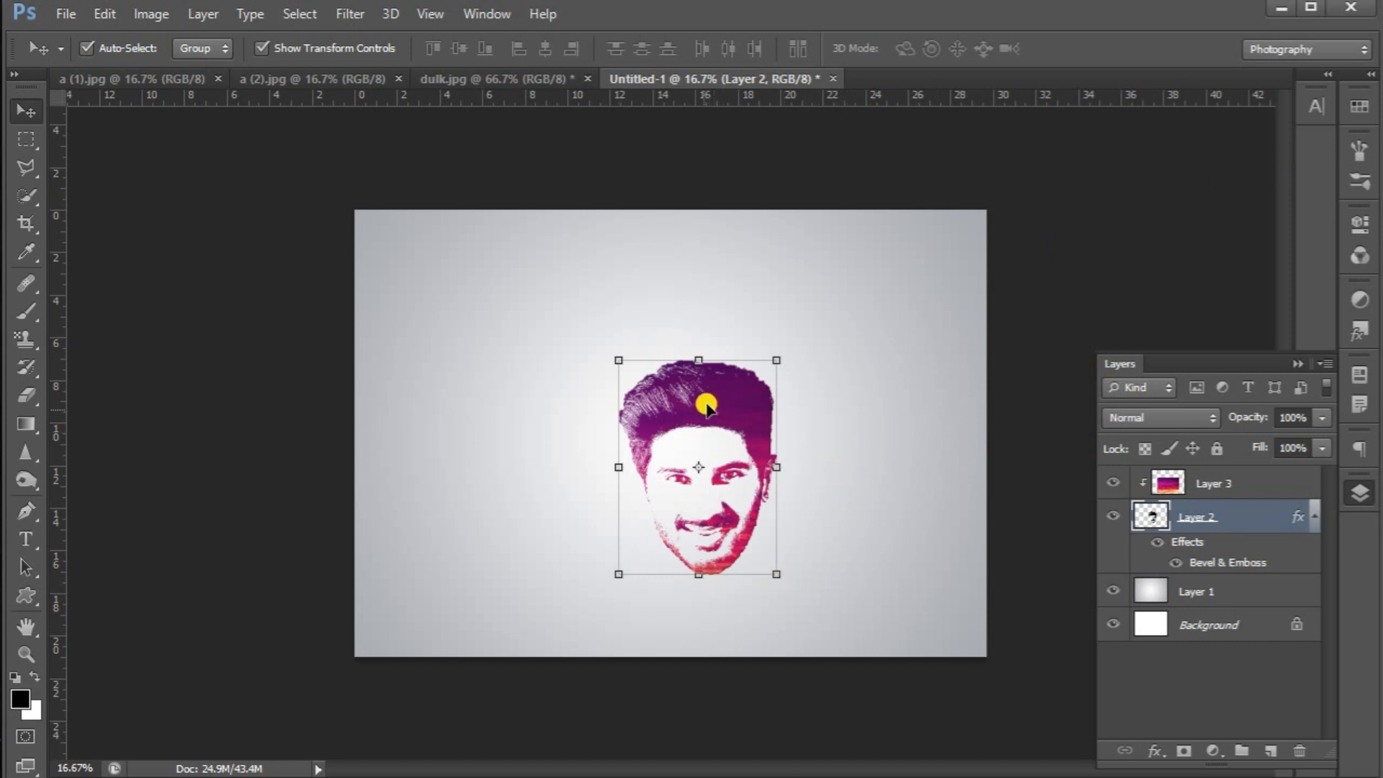
Add the text "TopScribe" in Fredoka One at 72 pt on top of the layer stack and place it above the face.
left_click(24, 539)
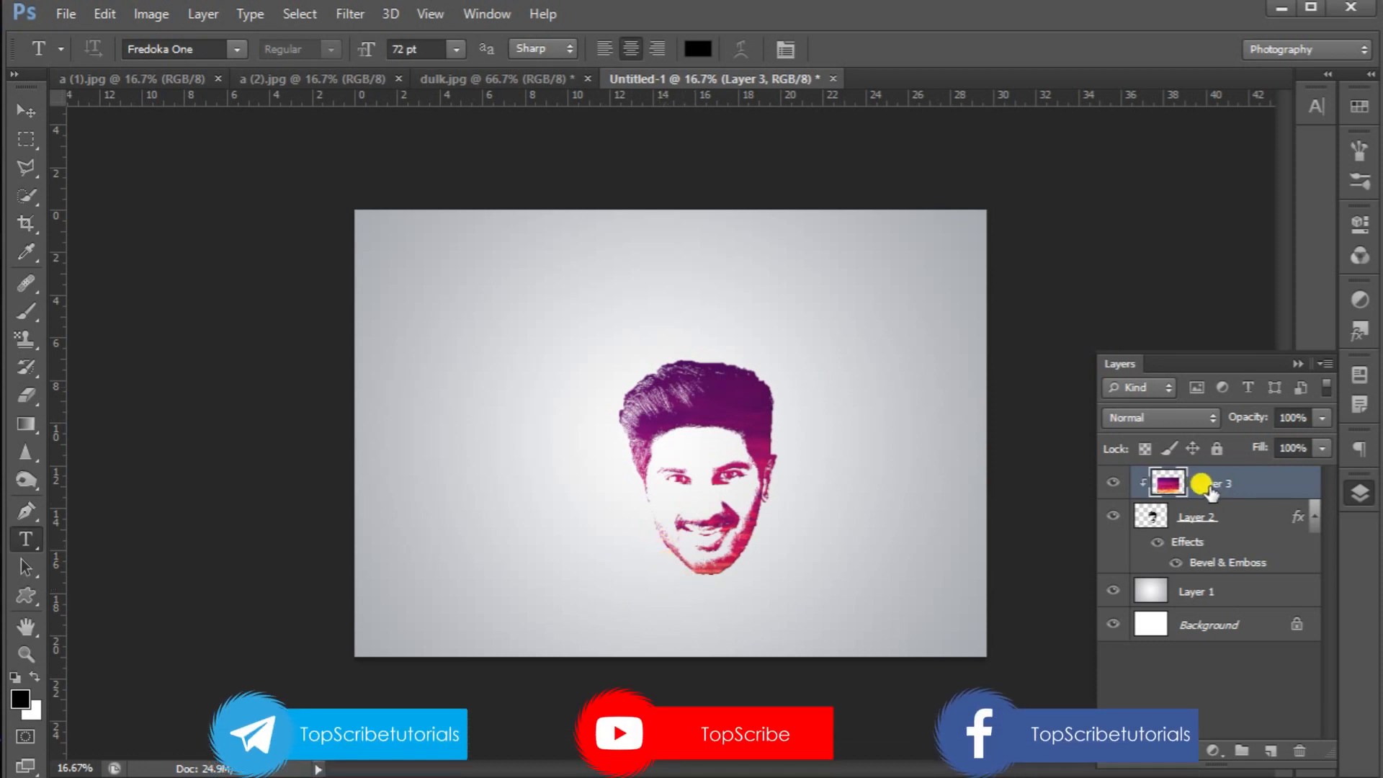
left_click(465, 295)
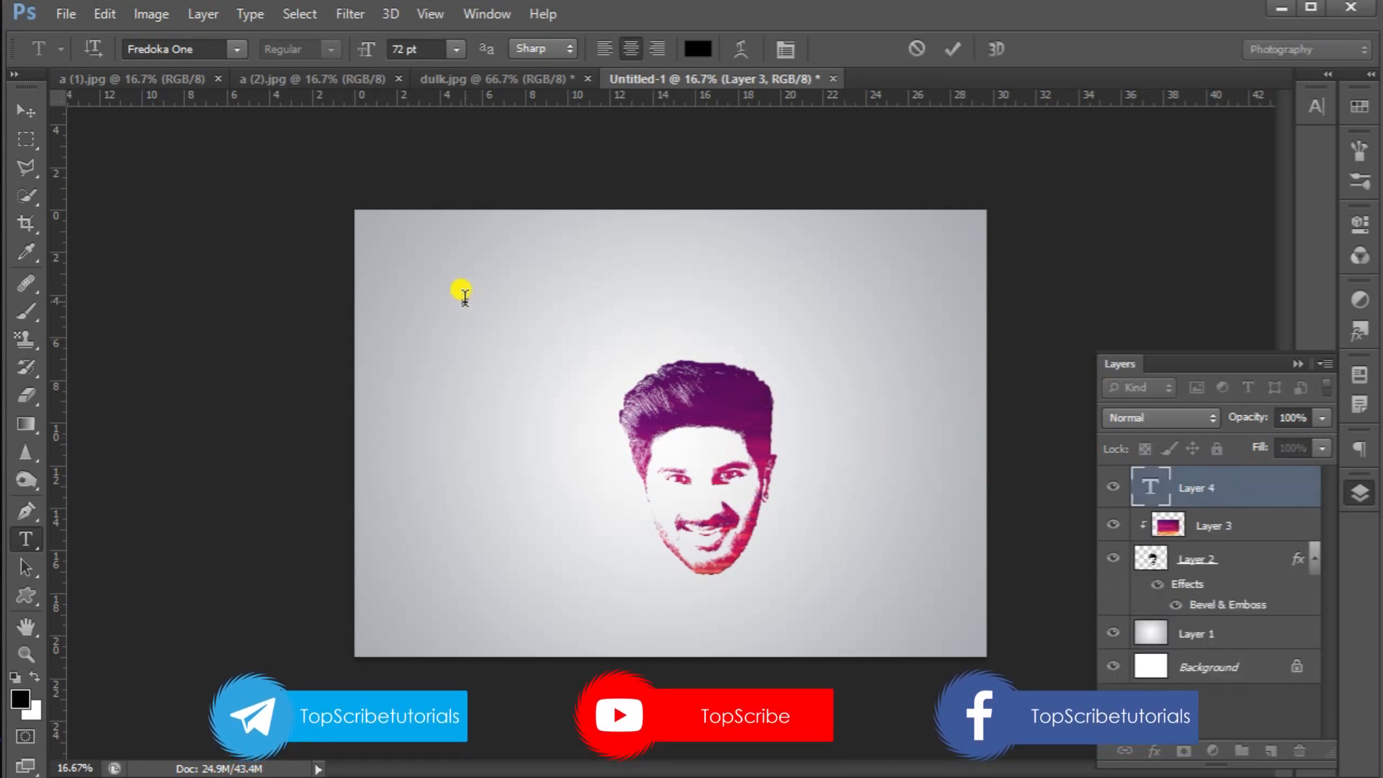
type("TopS")
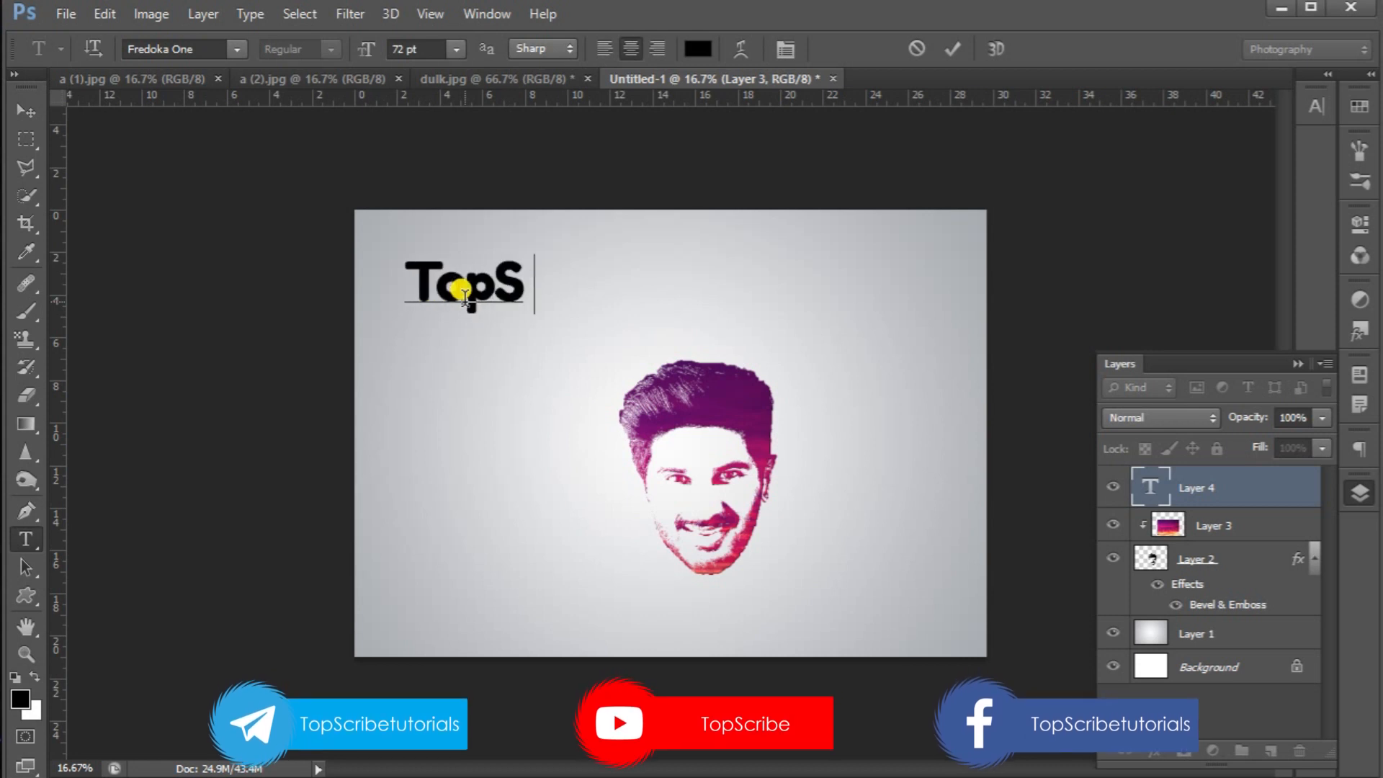
type("cribe")
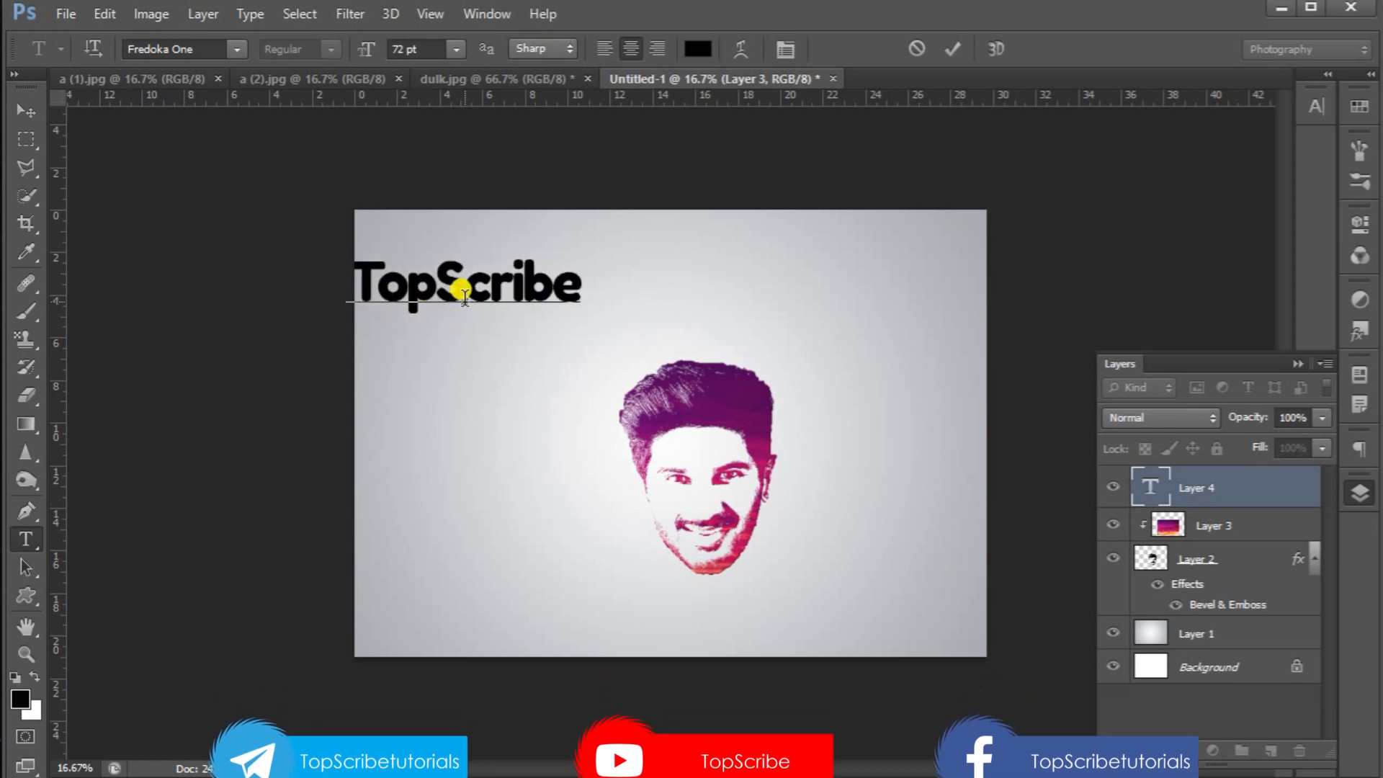
left_click_drag(655, 340, 823, 347)
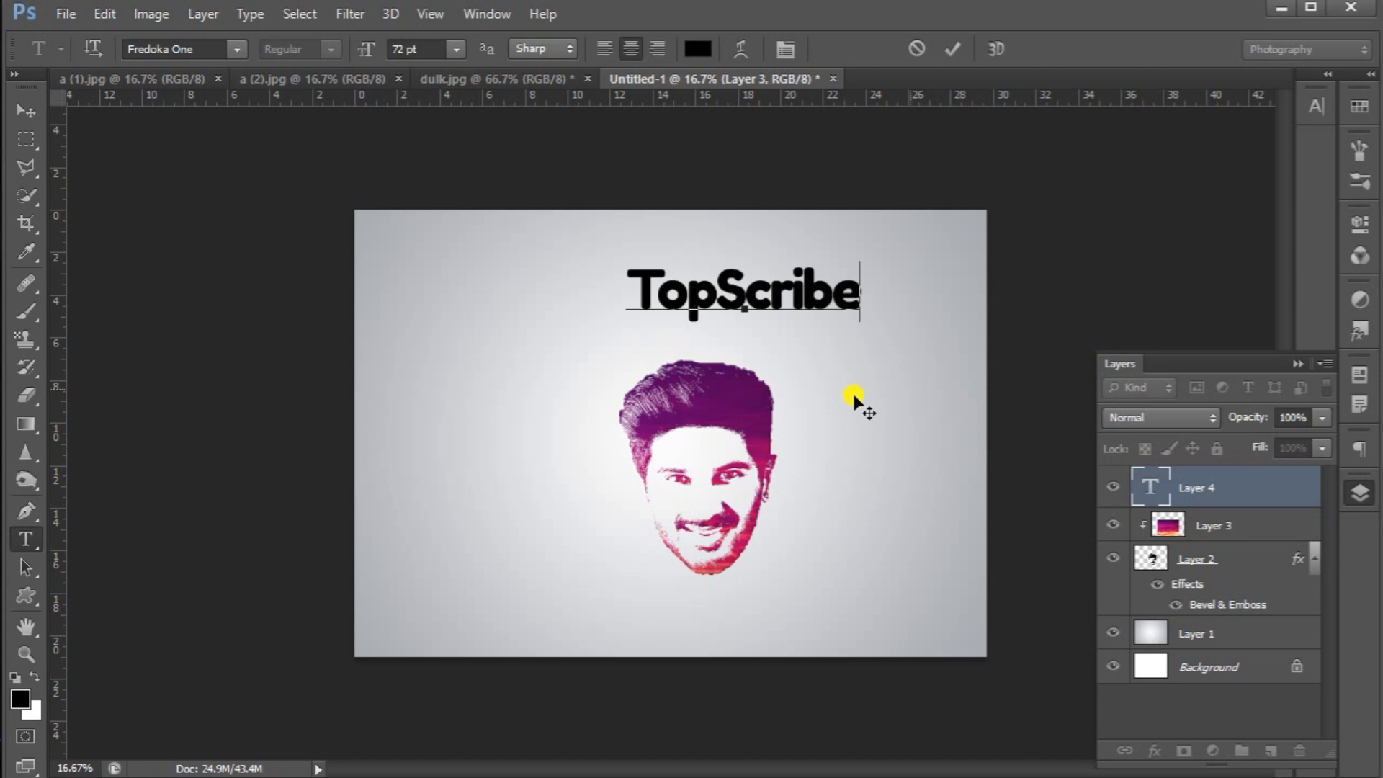
key("ctrl+Return")
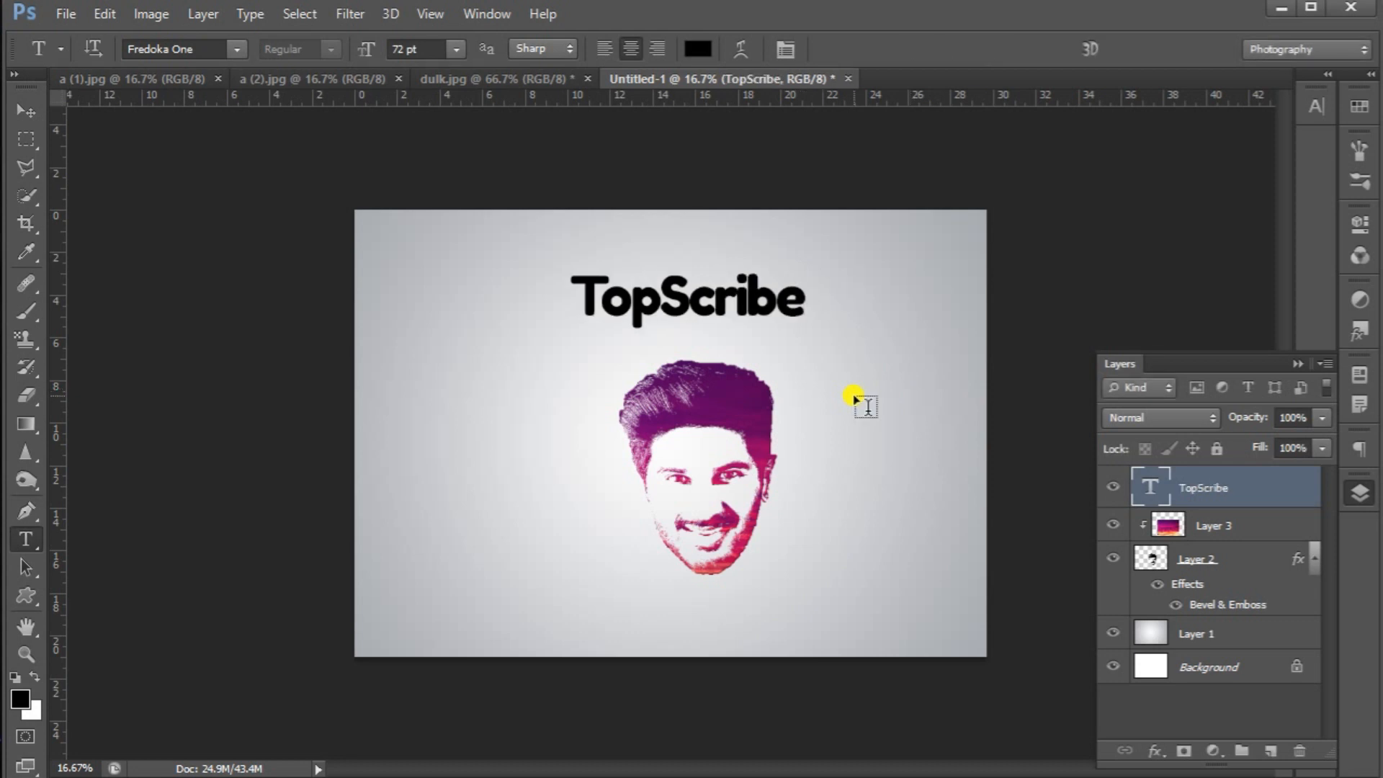
Copy the red sunset from a (2).jpg over the text and scale it to about 66% width and 84% height.
left_click(336, 75)
left_click(26, 110)
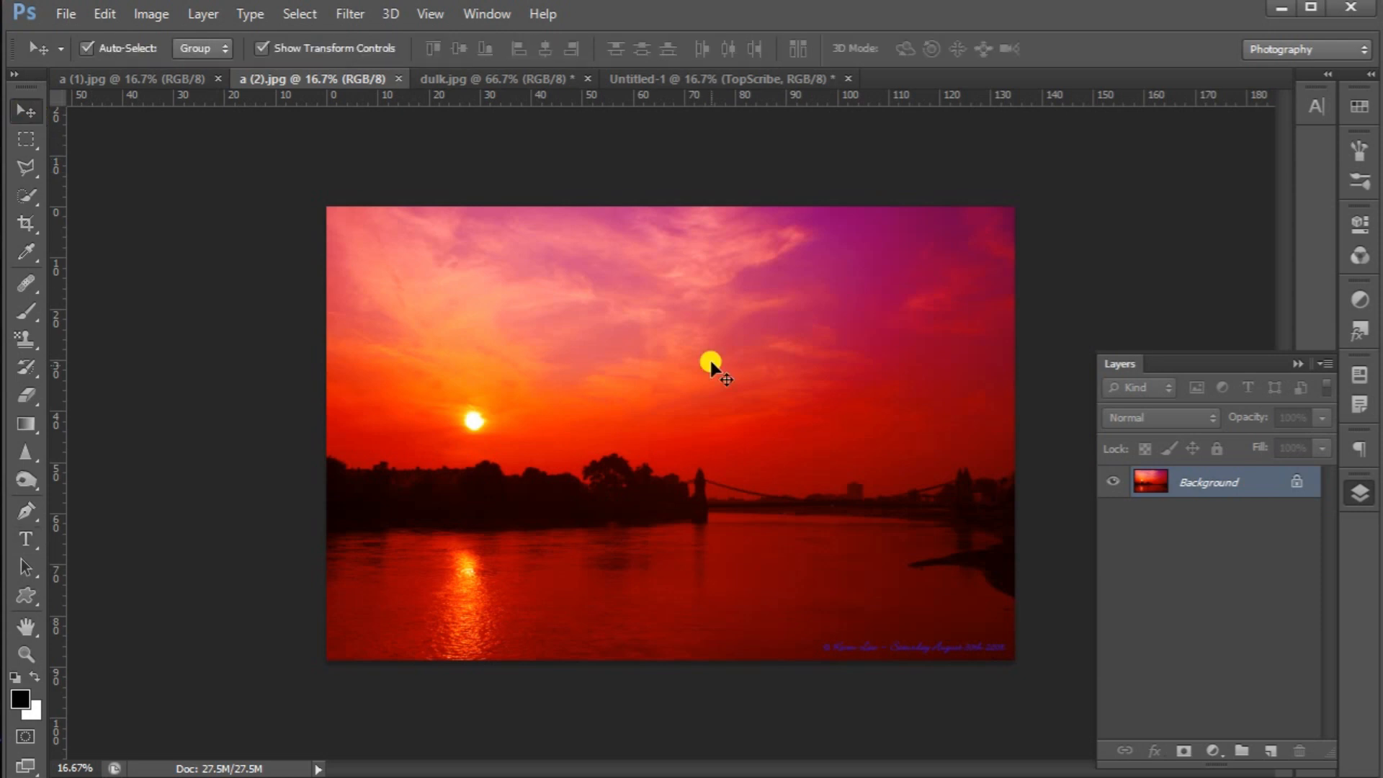
left_click_drag(804, 74, 776, 334)
left_click(1023, 133)
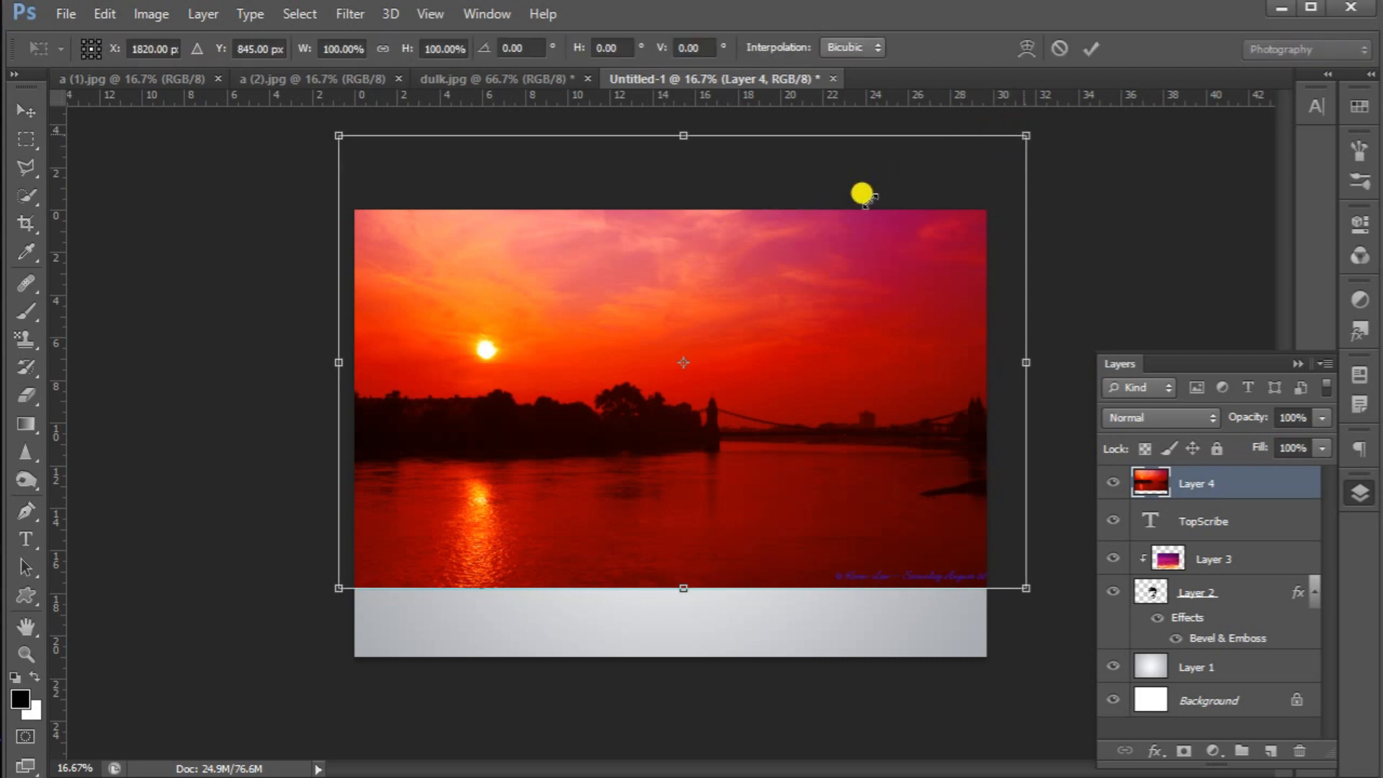
left_click_drag(863, 195, 861, 192)
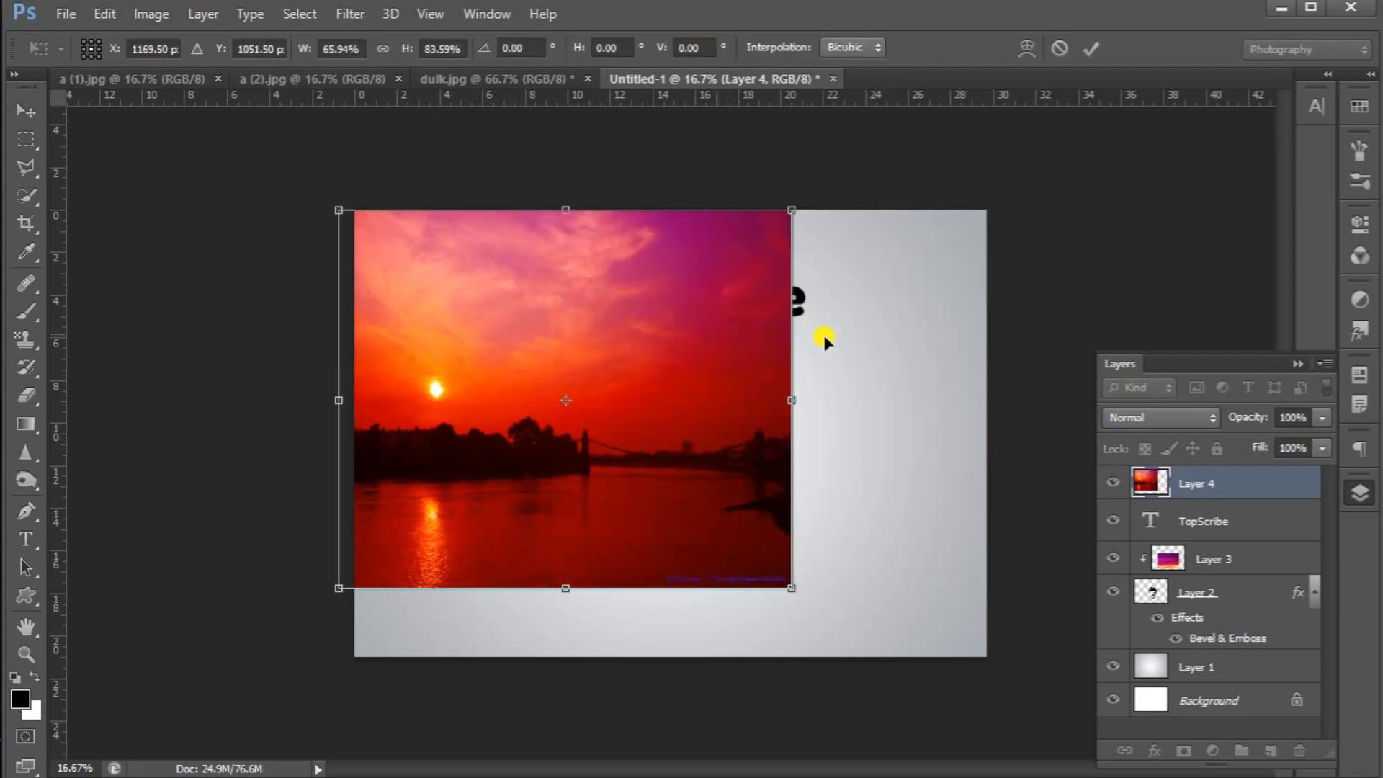
left_click_drag(749, 326, 802, 328)
key("Return")
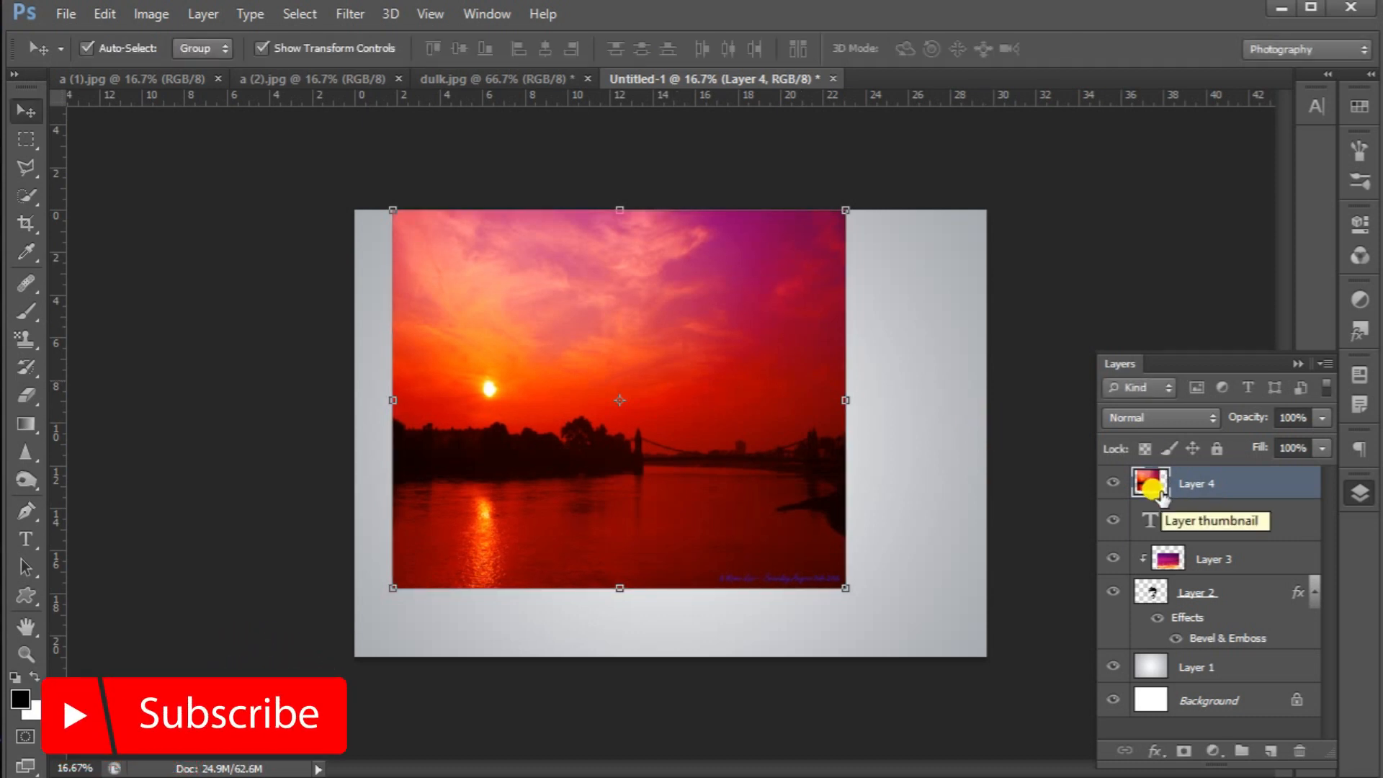
Clip the red sunset layer to the TopScribe text, then shrink it slightly and shift it right behind the letters.
left_click(1162, 497, "alt")
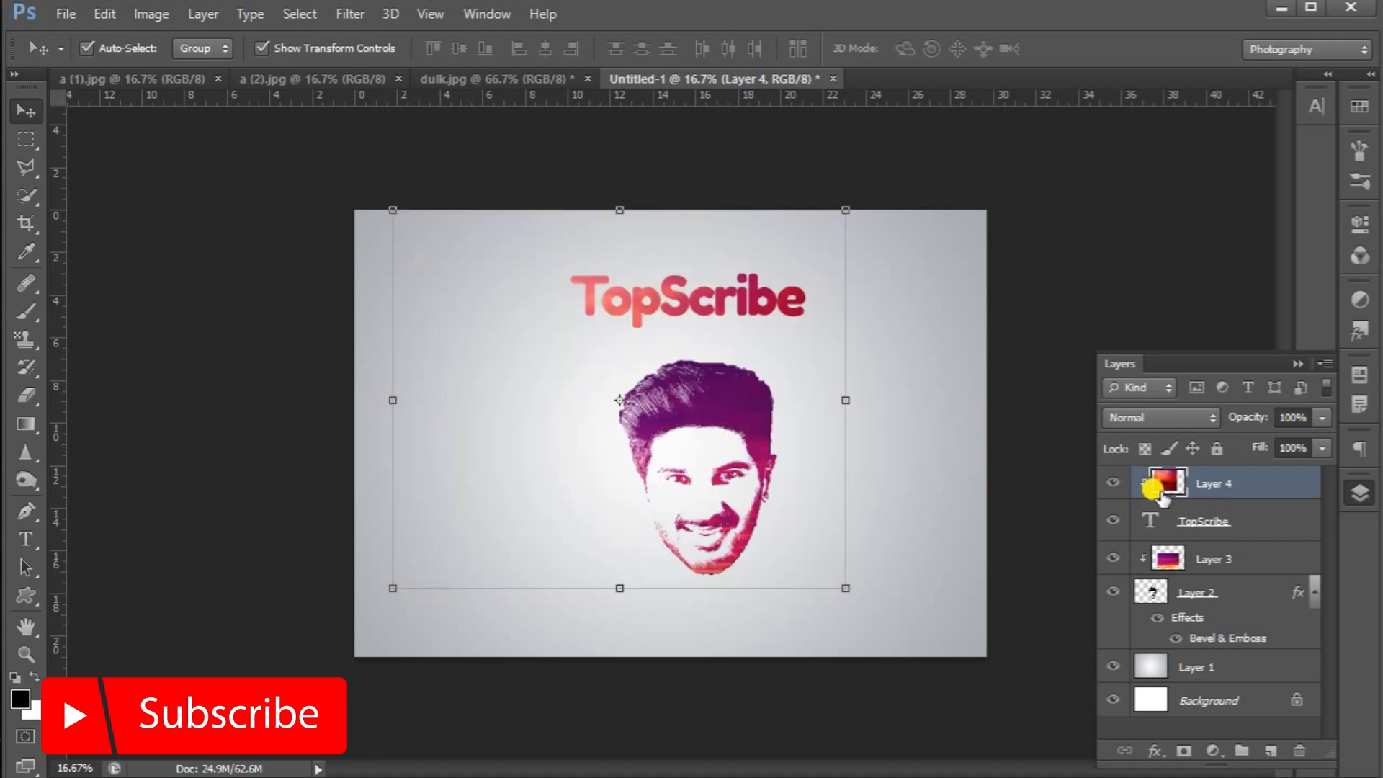
left_click(846, 209)
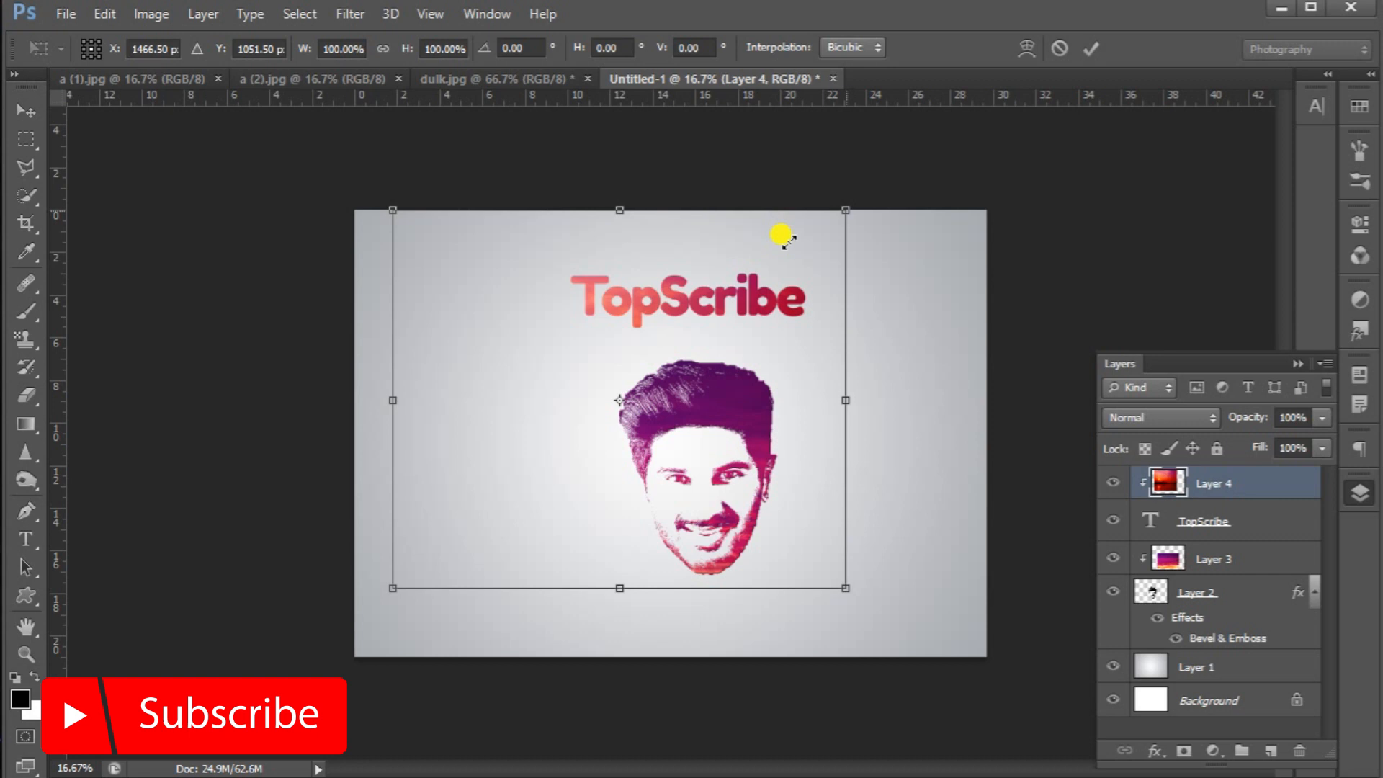
left_click_drag(787, 239, 787, 240)
key("Right")
key("Right")
key("Right")
key("Right")
key("Right")
key("Right")
key("Right")
key("Right")
key("Right")
key("Right")
key("Right")
key("Right")
key("Right")
key("Right")
key("Right")
key("Right")
key("Right")
key("Right")
key("Right")
key("Right")
key("Right")
key("Right")
key("Right")
key("Right")
key("Right")
key("Right")
key("Right")
key("Right")
key("Right")
key("Right")
key("Right")
key("Right")
key("Right")
key("Right")
key("Return")
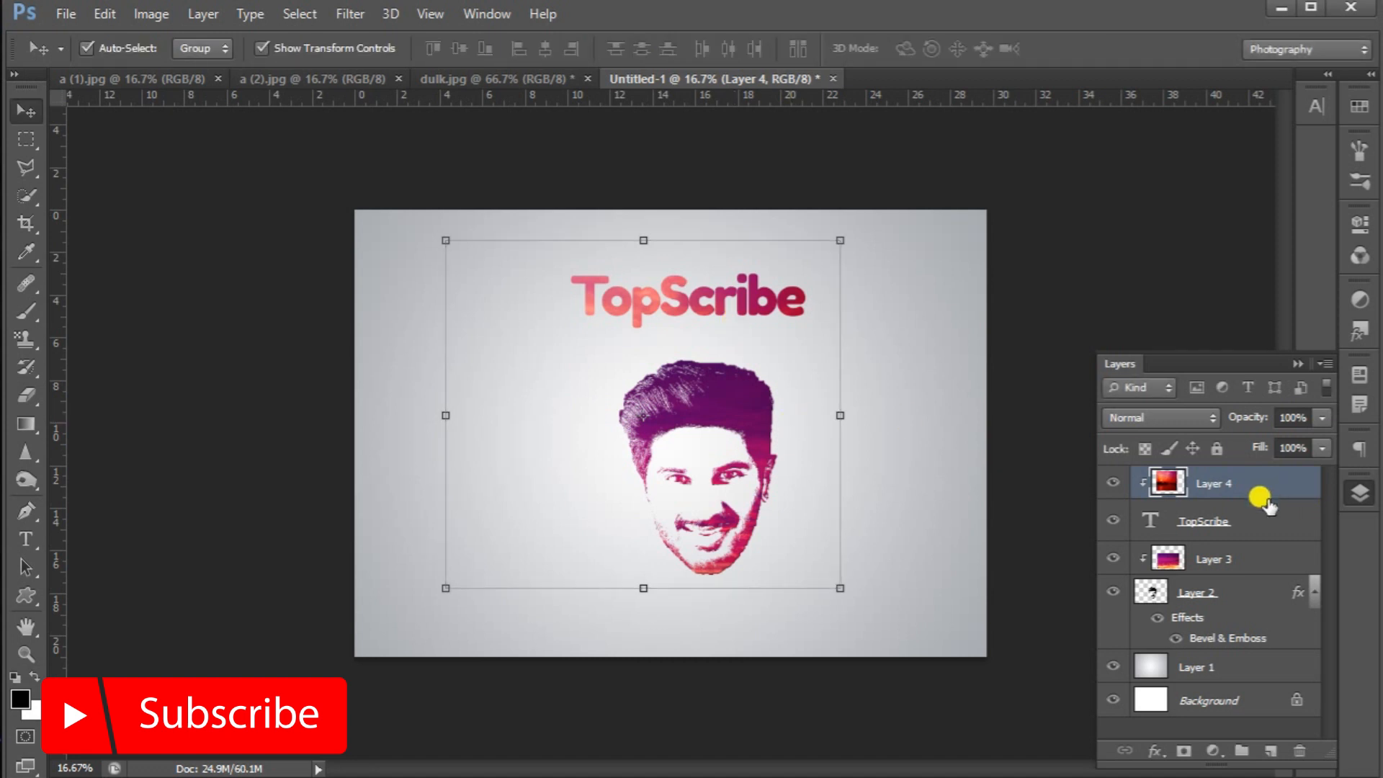
Add a Drop Shadow effect with its default settings to the TopScribe text layer.
double_click(1289, 534)
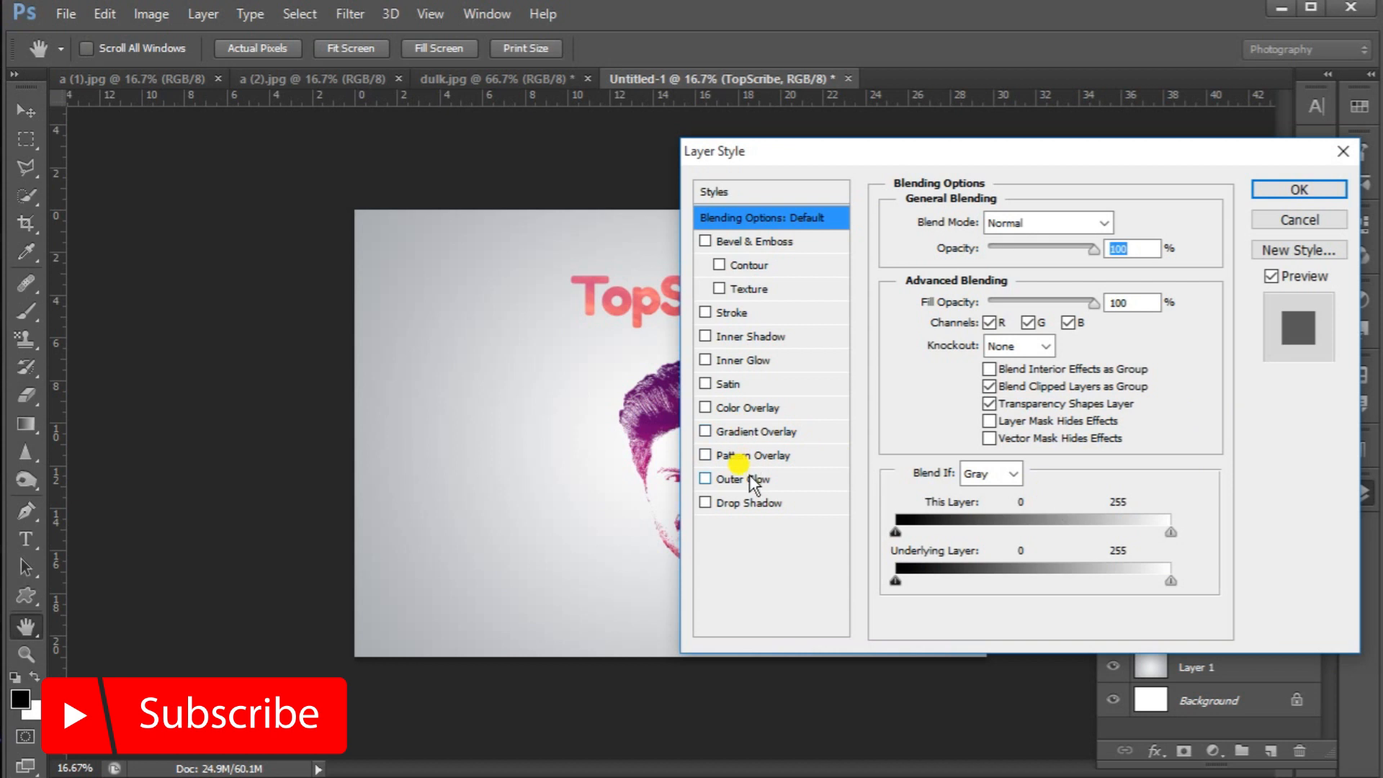
left_click(749, 503)
left_click(1295, 187)
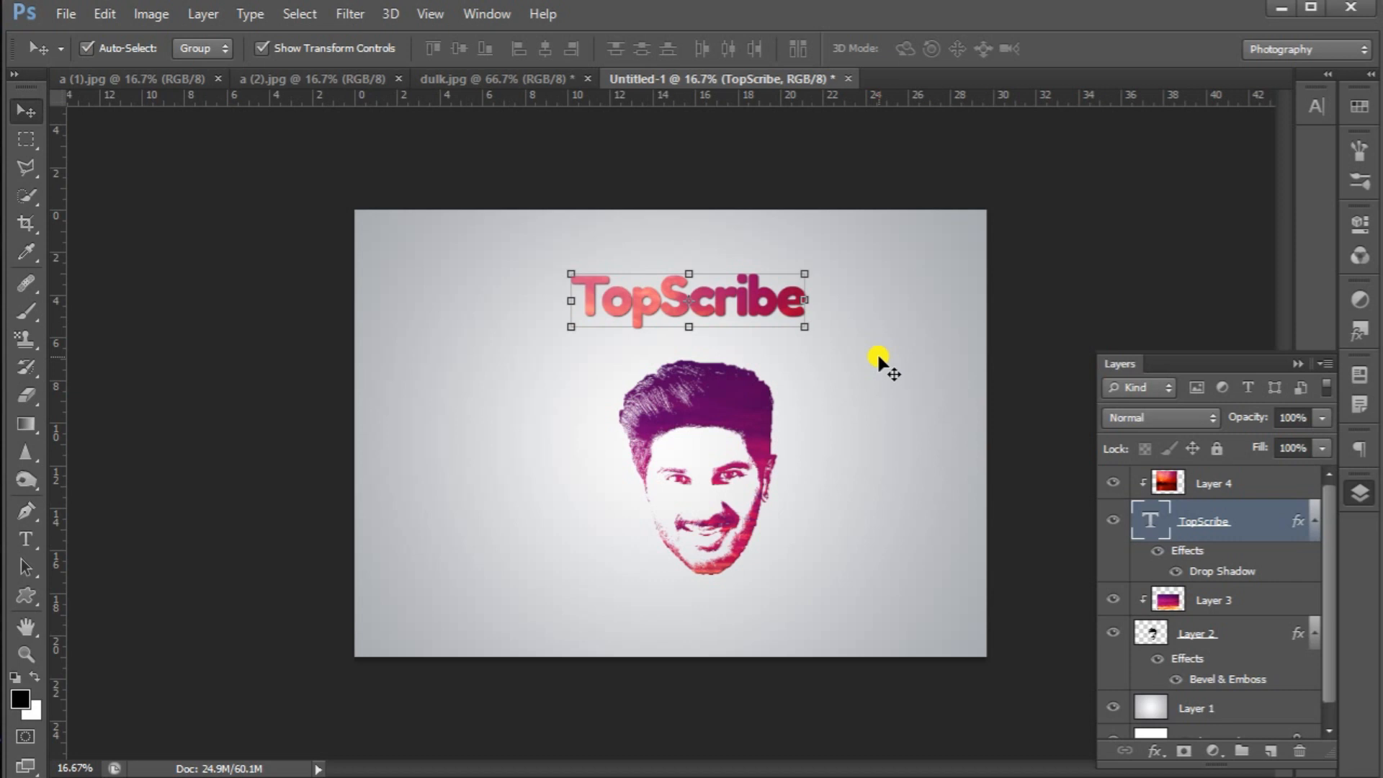
key("ctrl+plus")
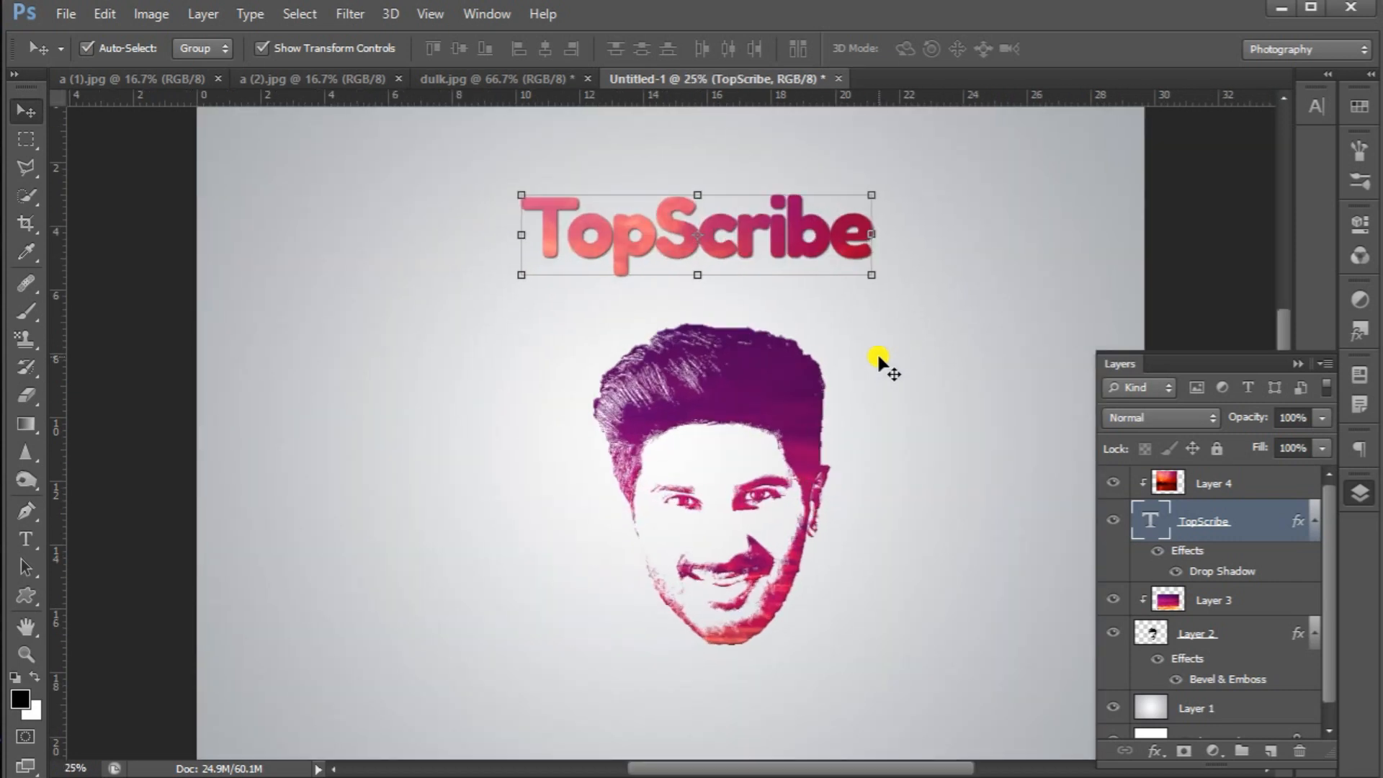